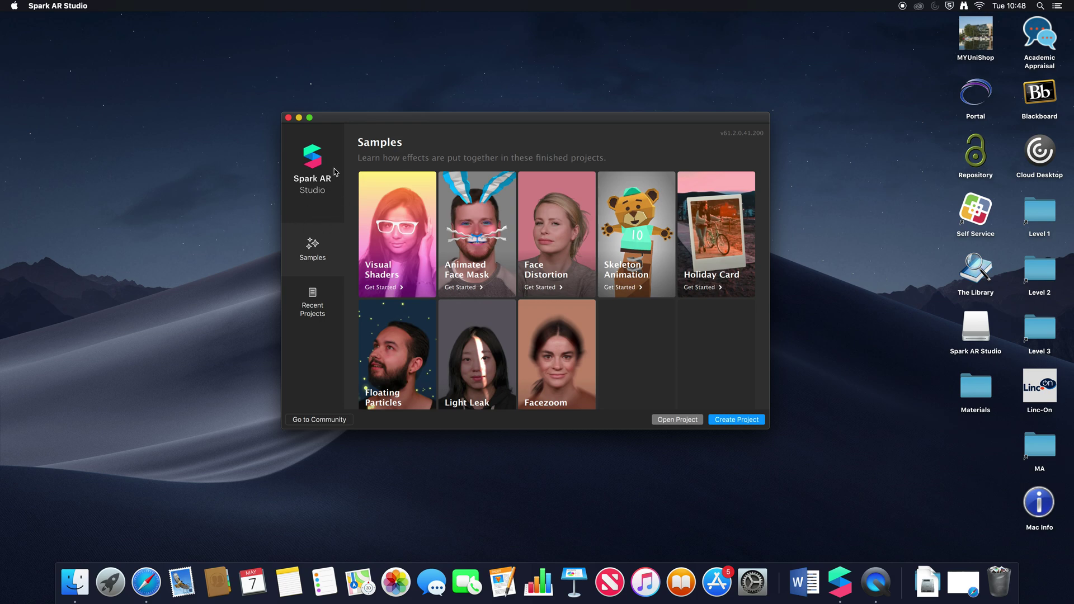
Start a new blank Untitled project and maximise the editor window to fill the screen
click(311, 312)
click(312, 252)
click(758, 423)
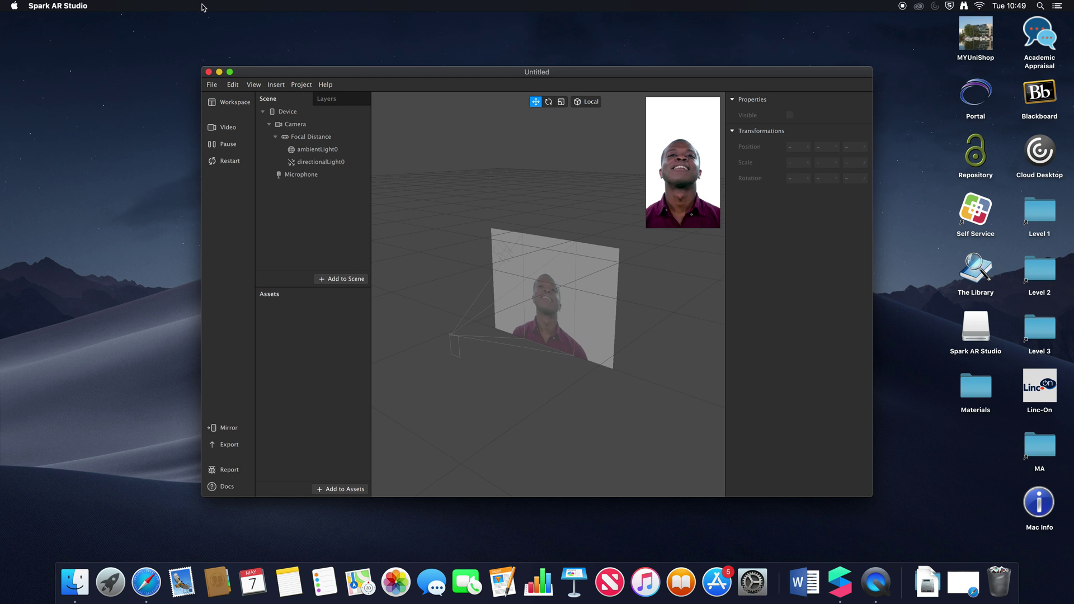
click(229, 72)
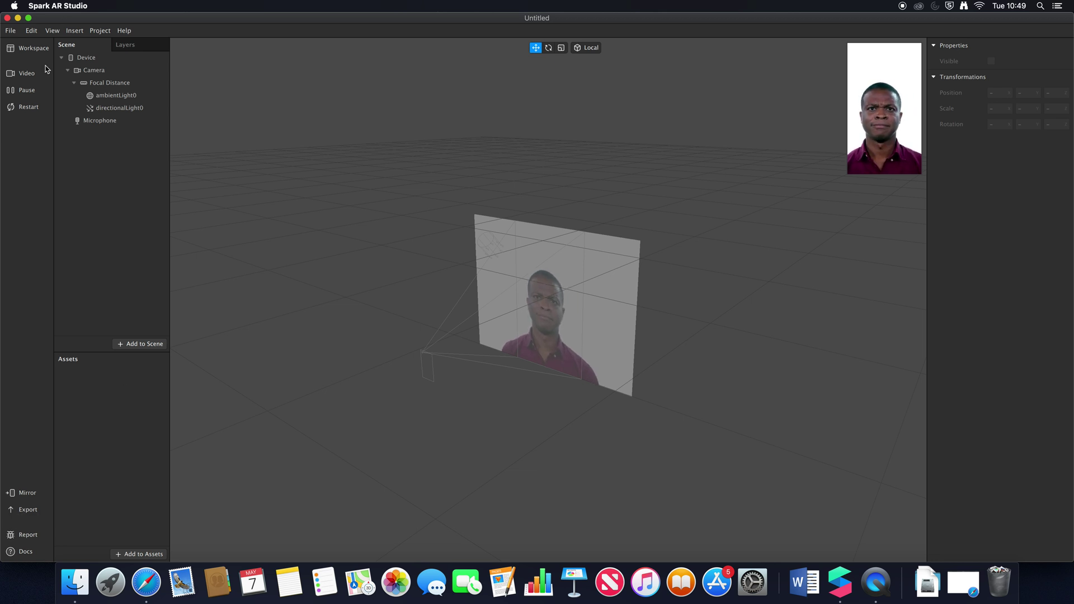
click(25, 49)
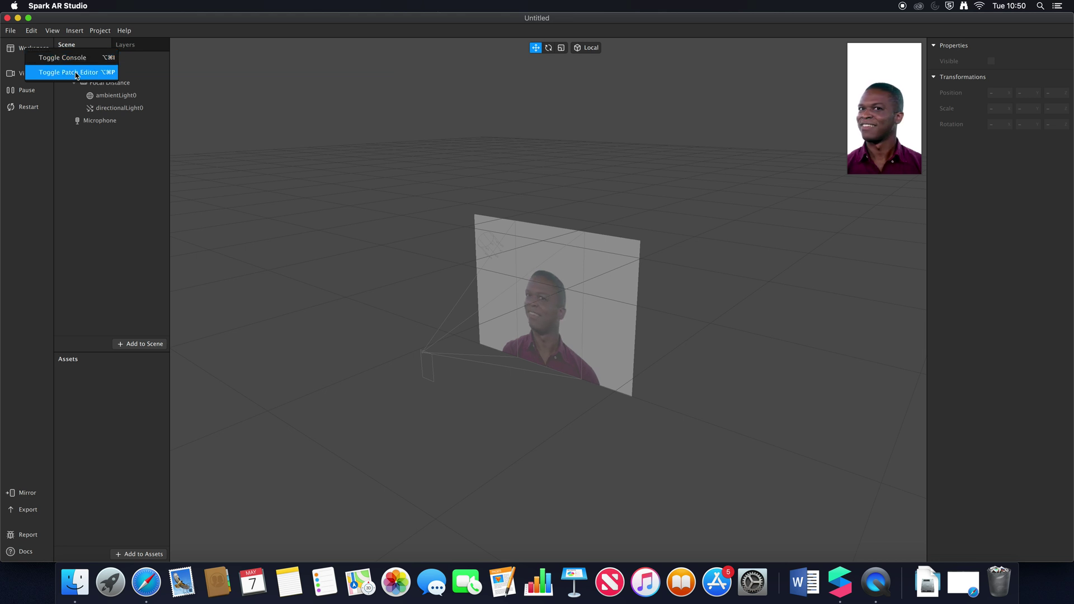
click(11, 75)
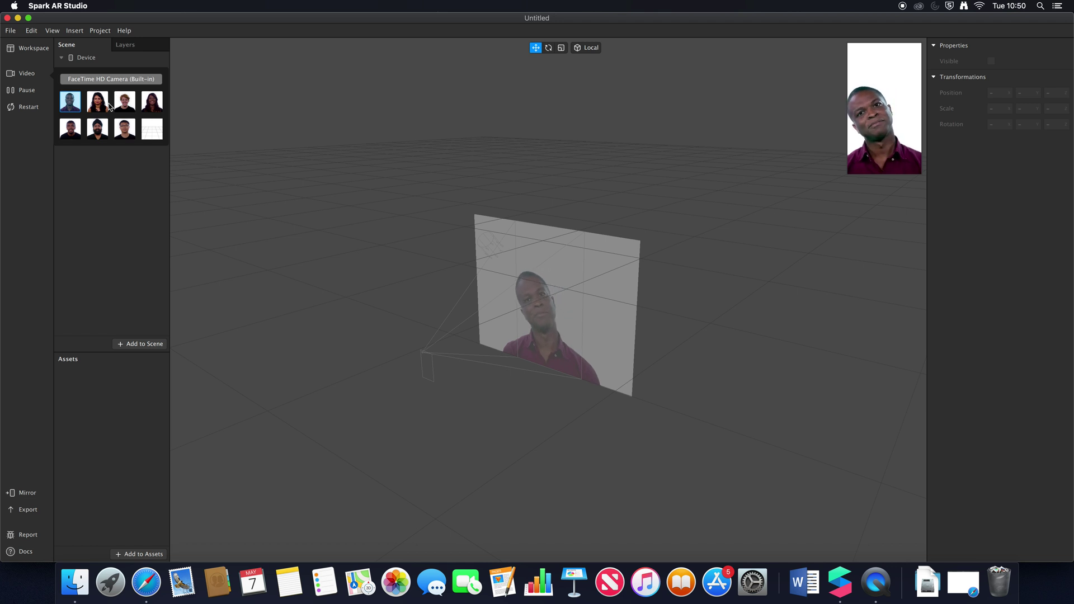
click(32, 121)
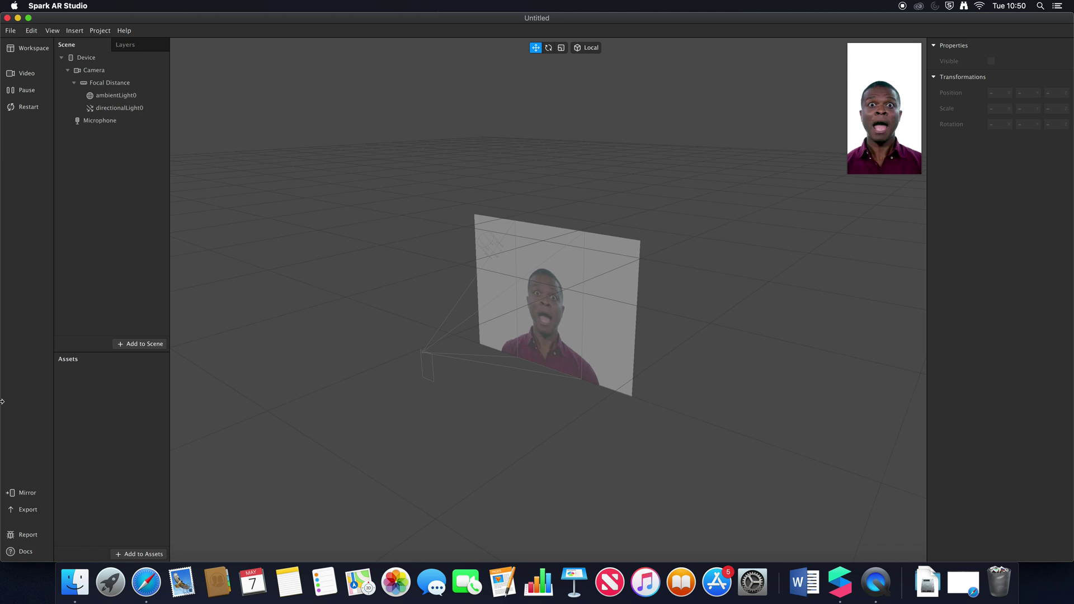
mouse_move(23, 497)
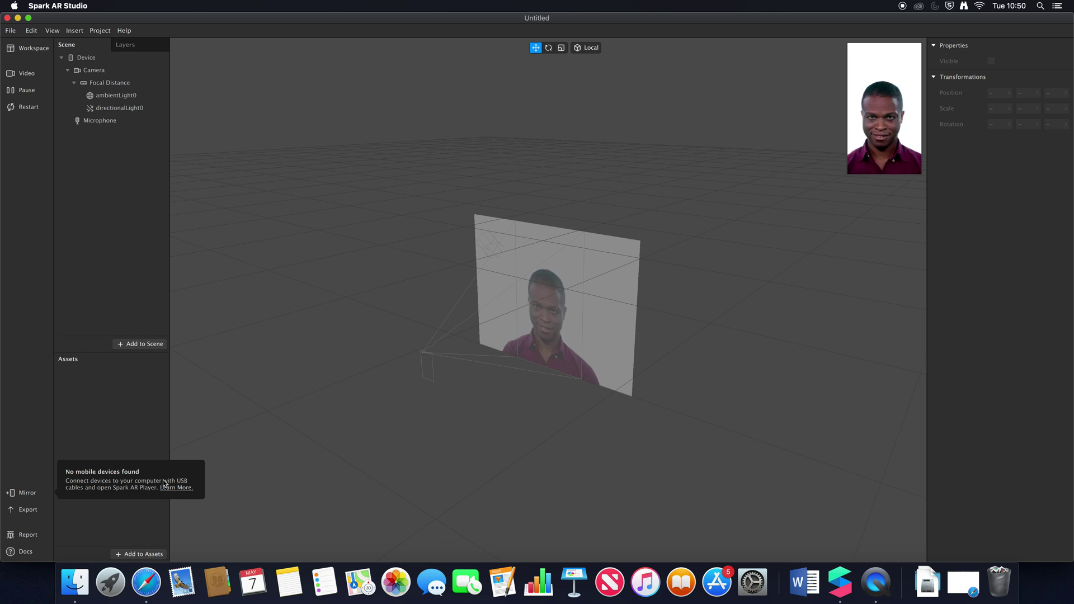
click(28, 511)
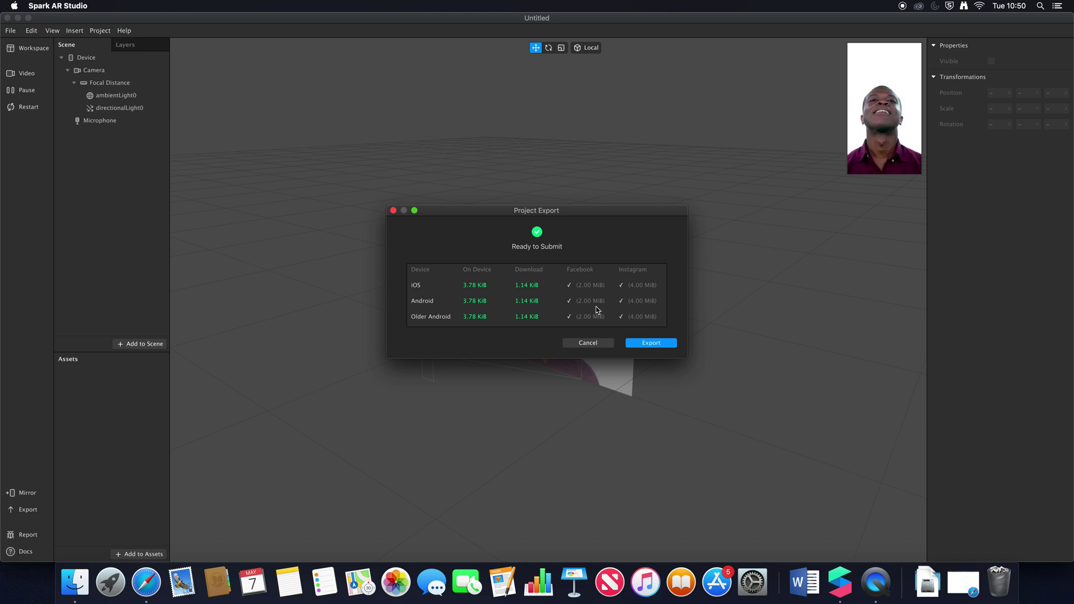
click(582, 344)
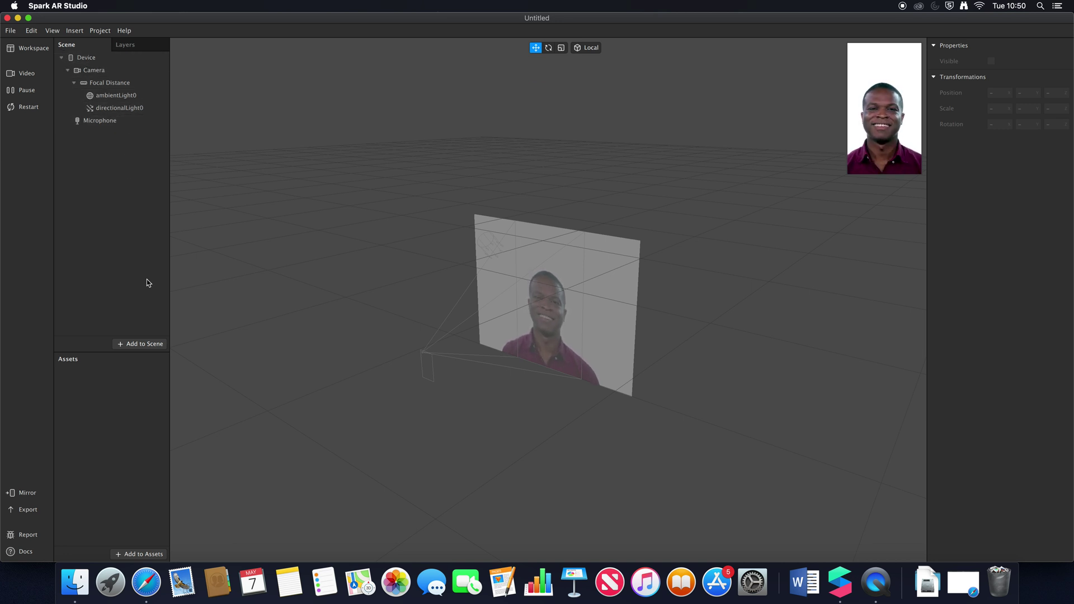
click(128, 345)
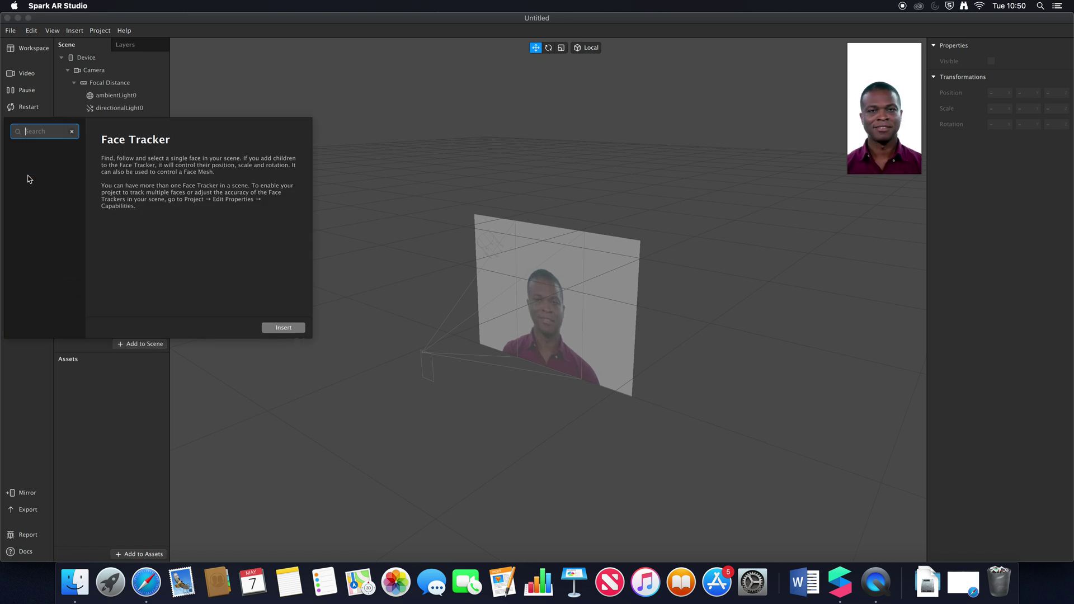
click(144, 345)
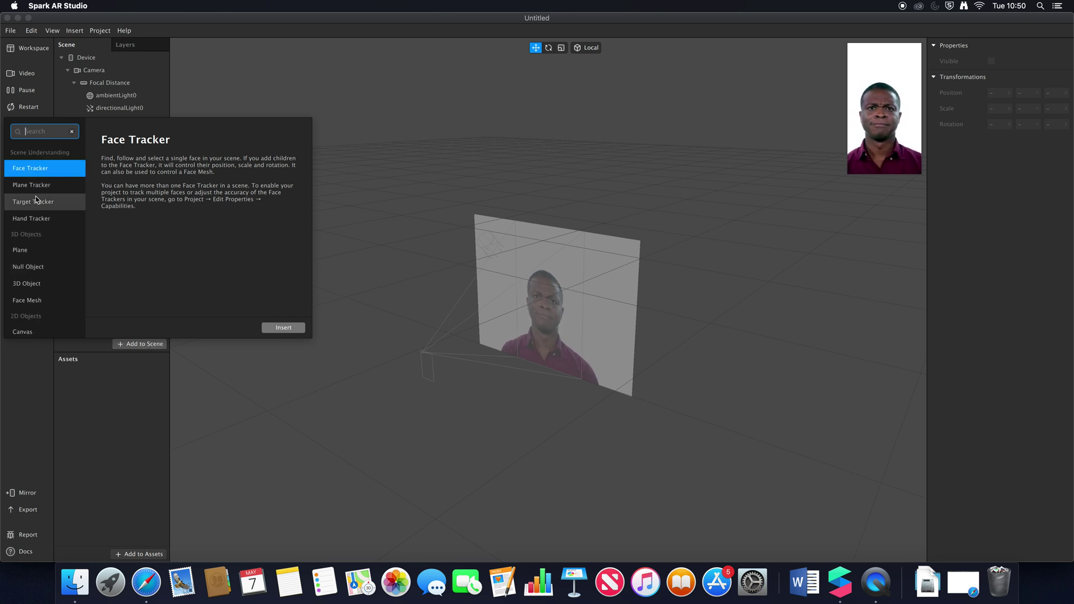
scroll(36, 199, down, 5)
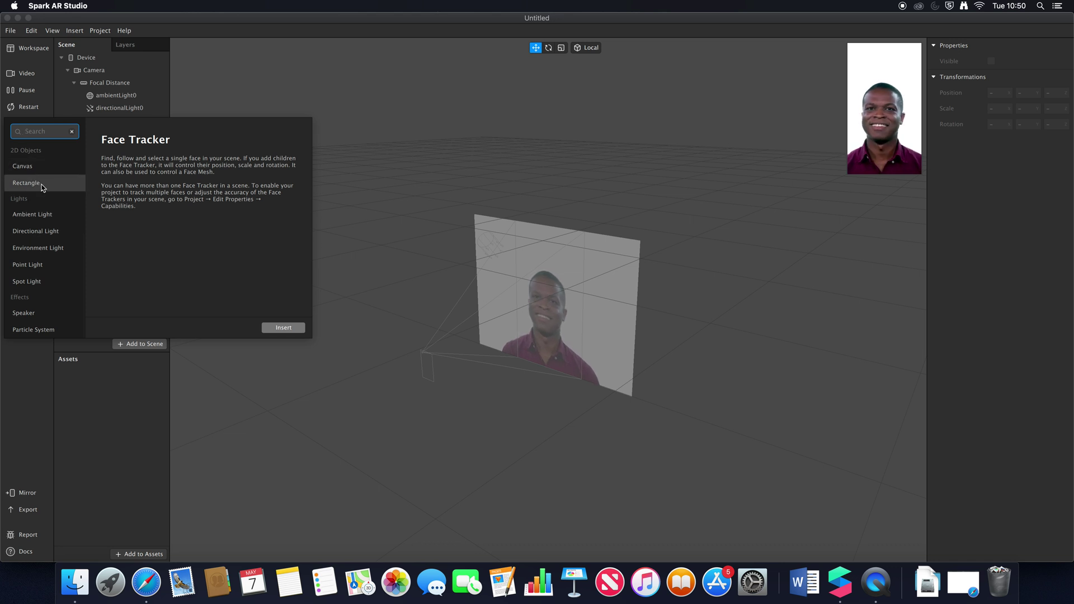
scroll(43, 191, up, 5)
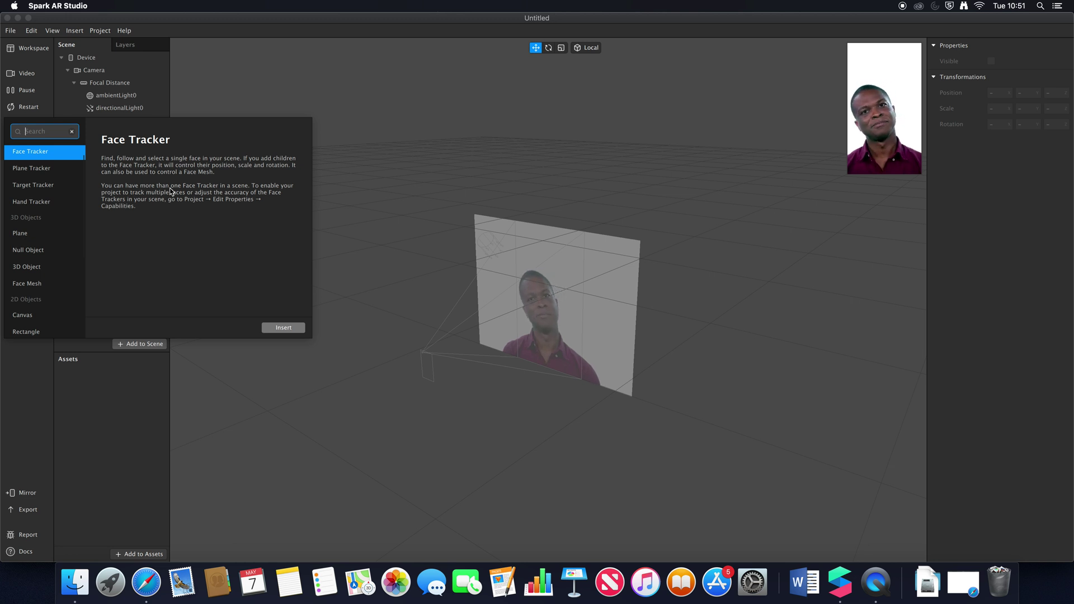
key(Down)
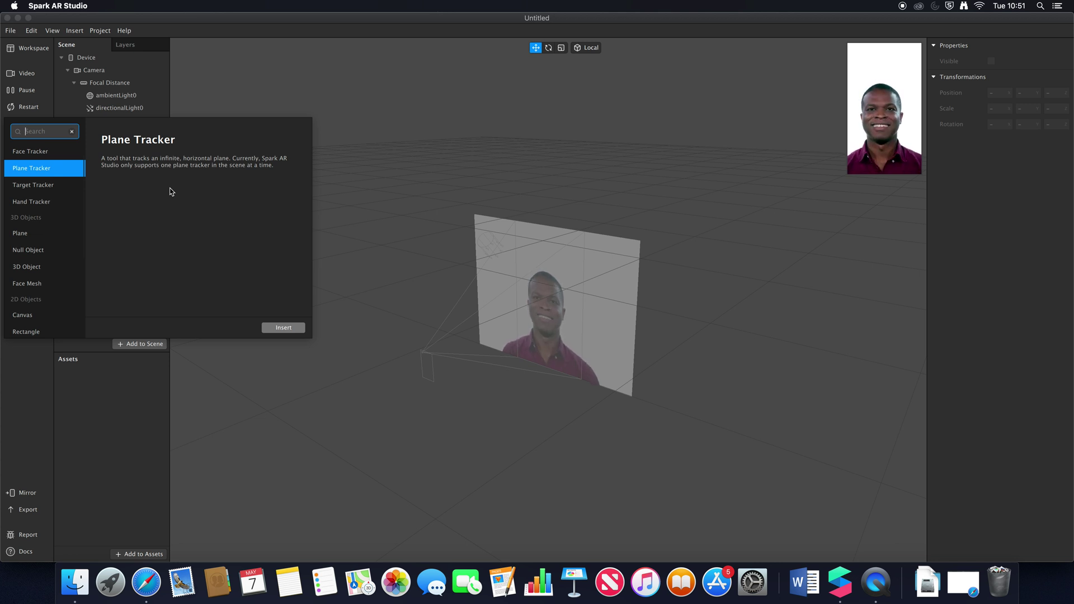
key(Down)
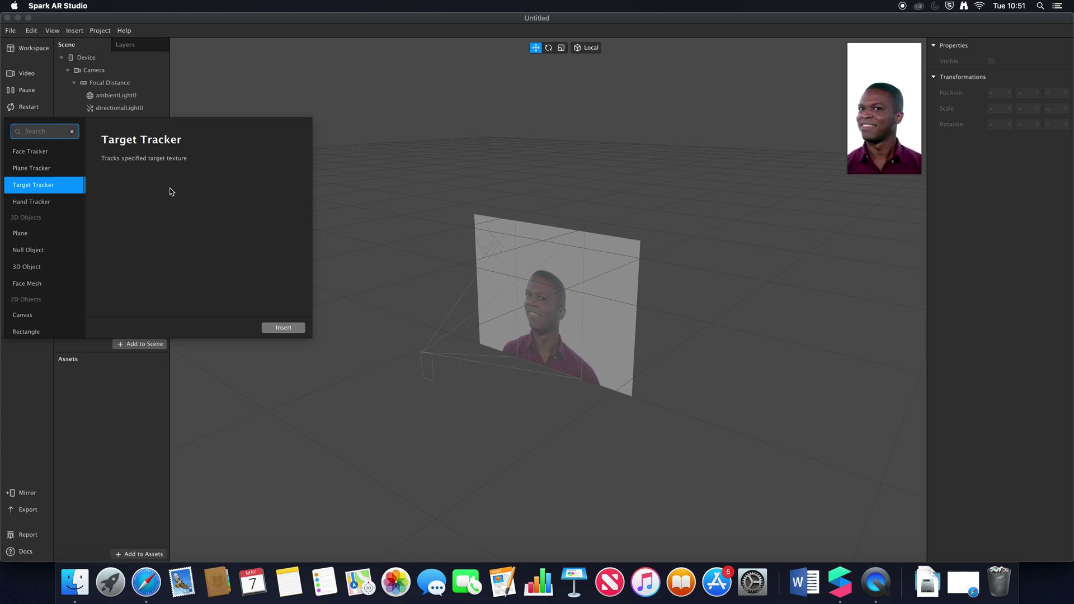
key(Up)
key(Down)
key(Up)
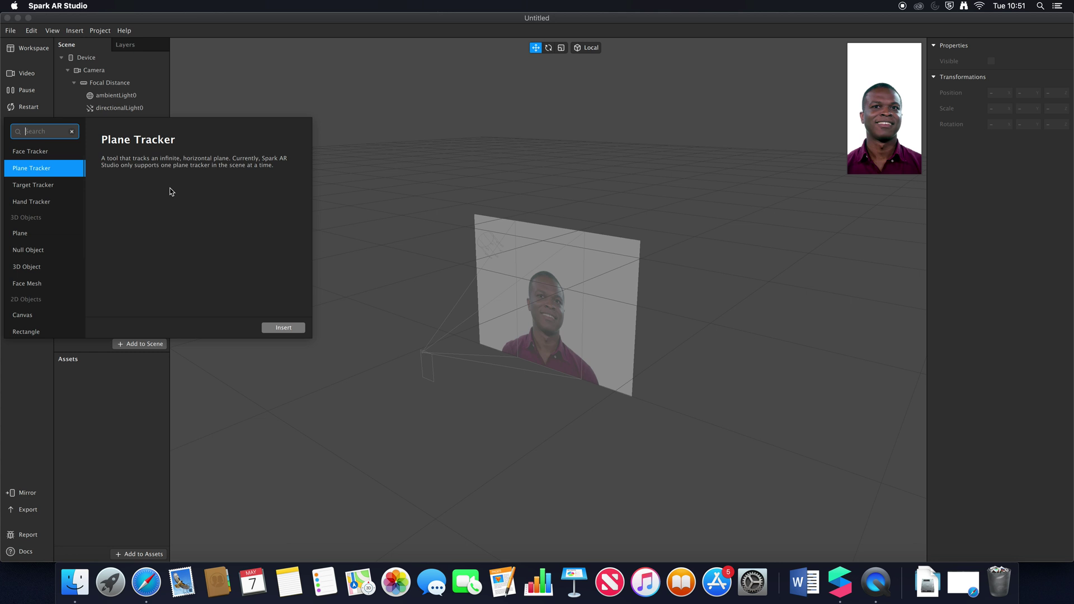
key(Down)
key(Up)
key(Down)
key(Up)
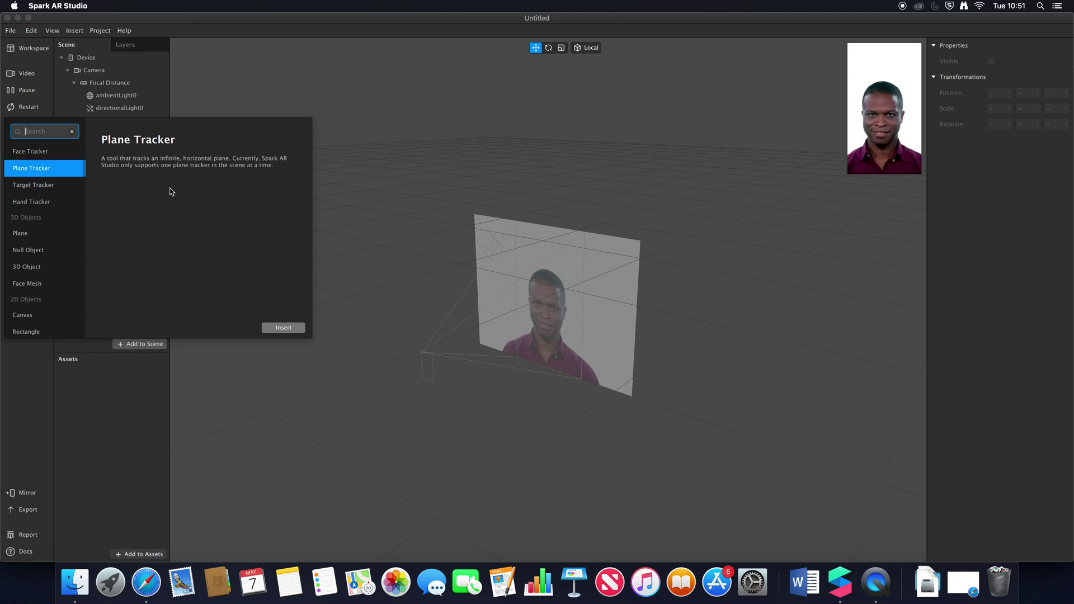
key(Down)
key(Up)
key(Down)
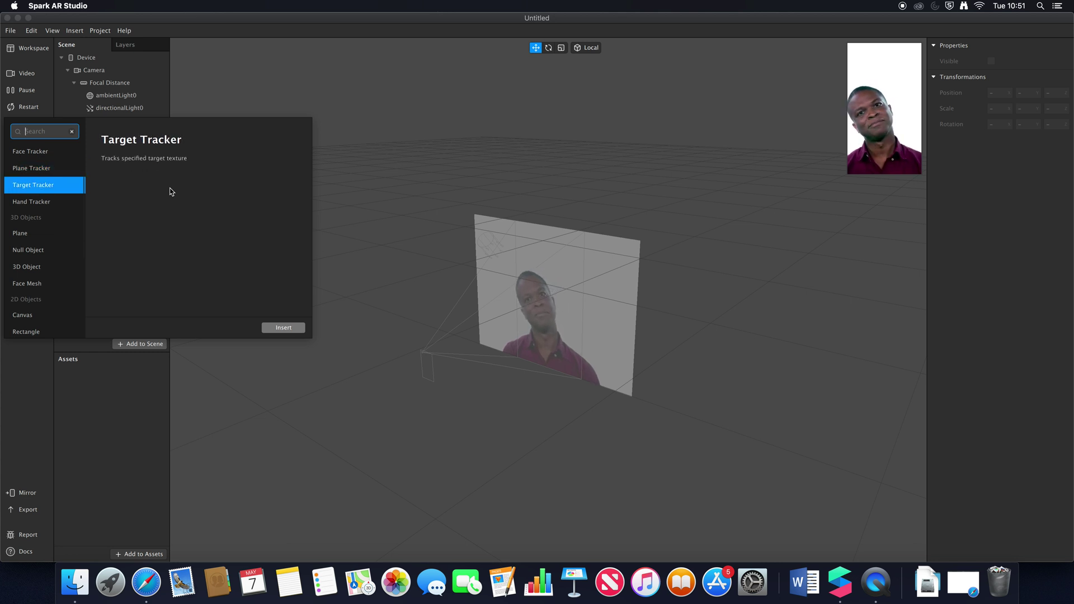
key(Up)
key(Down)
key(Up)
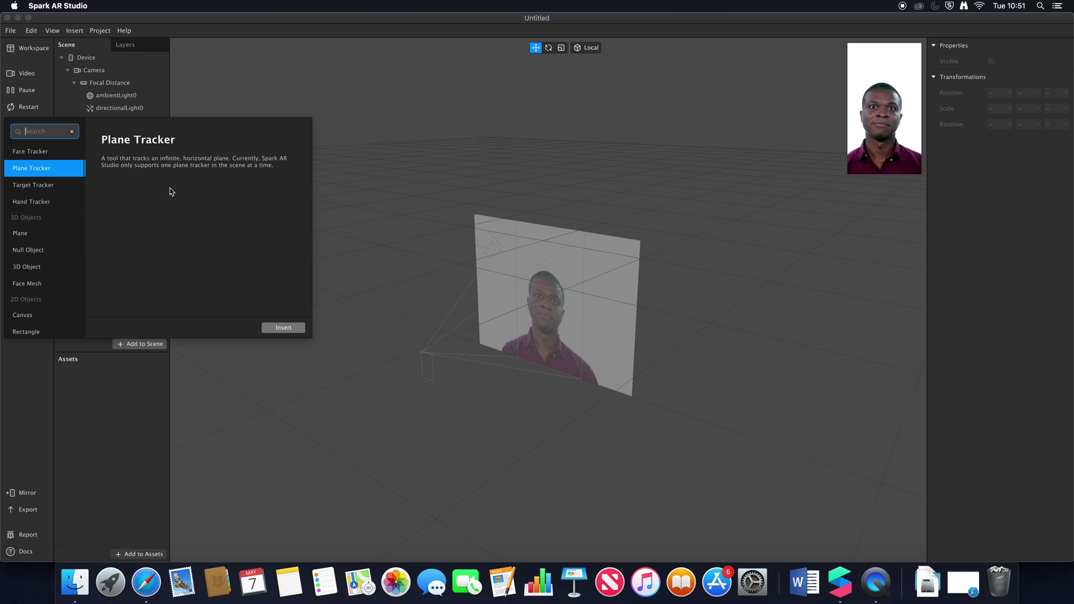
key(Down)
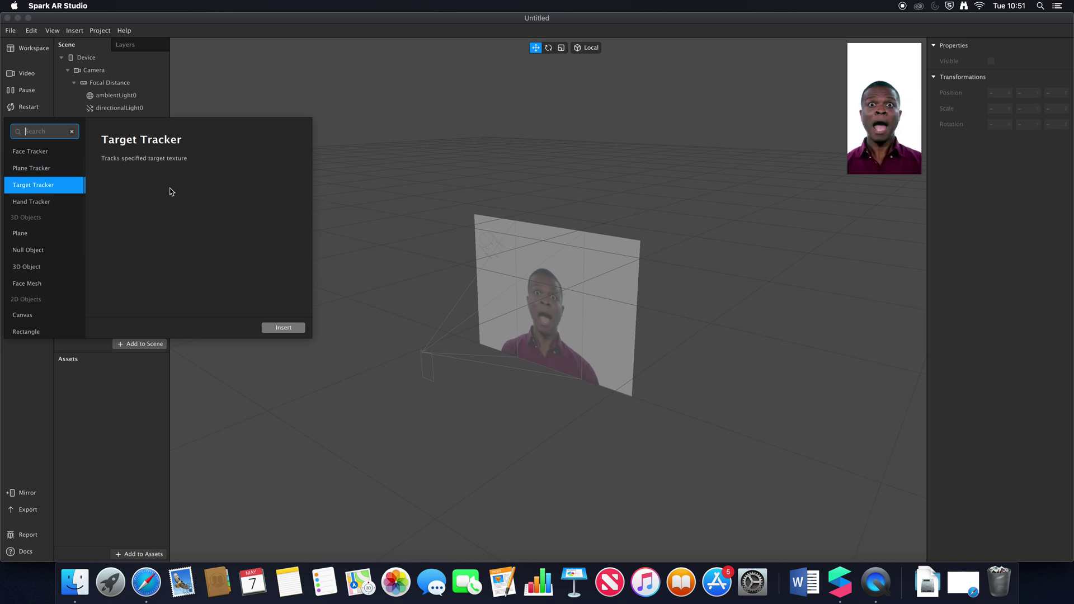
key(Down)
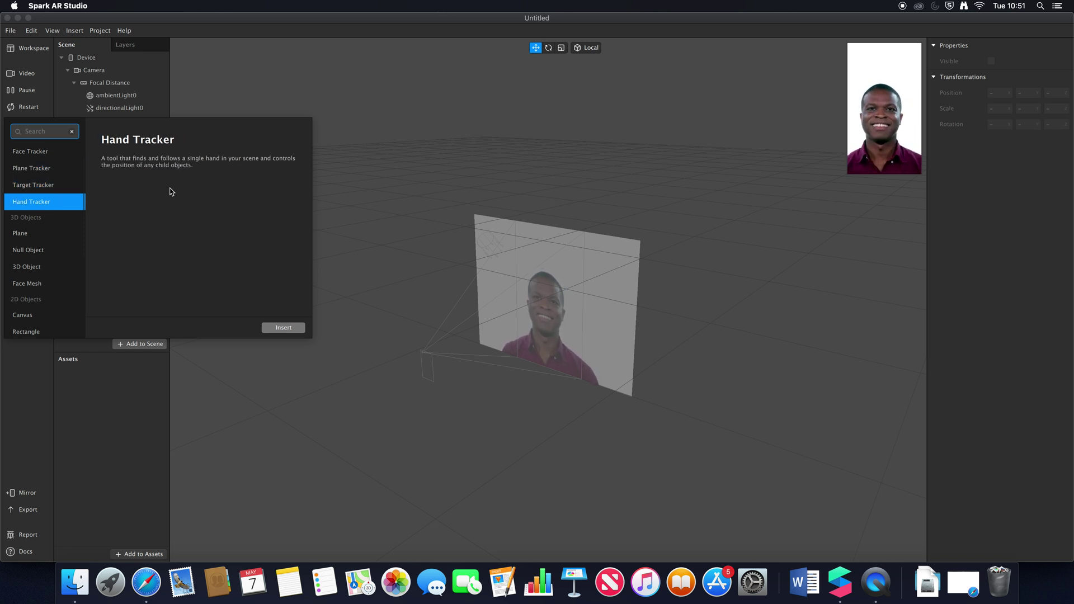
key(Down)
key(Down)
key(Down)
key(Down)
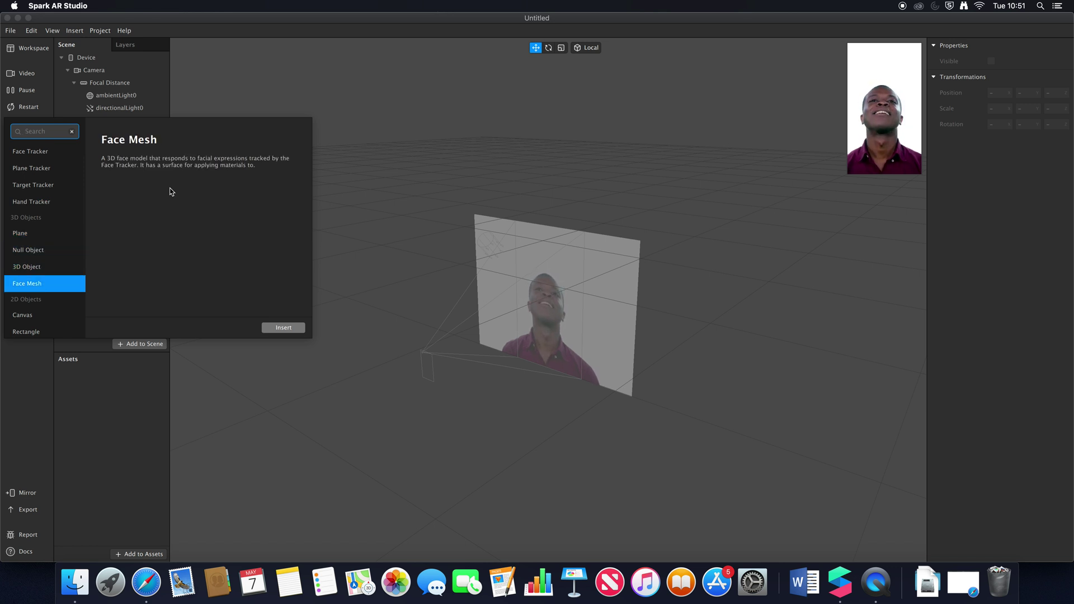
key(Down)
key(Down)
key(Down)
key(Down)
key(Down)
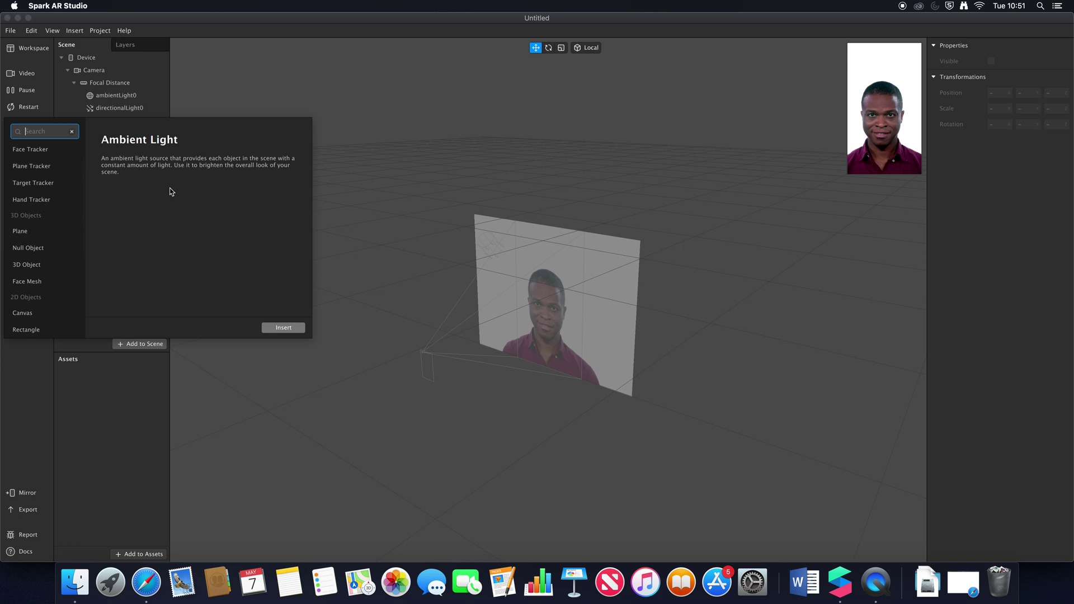
scroll(55, 206, down, 5)
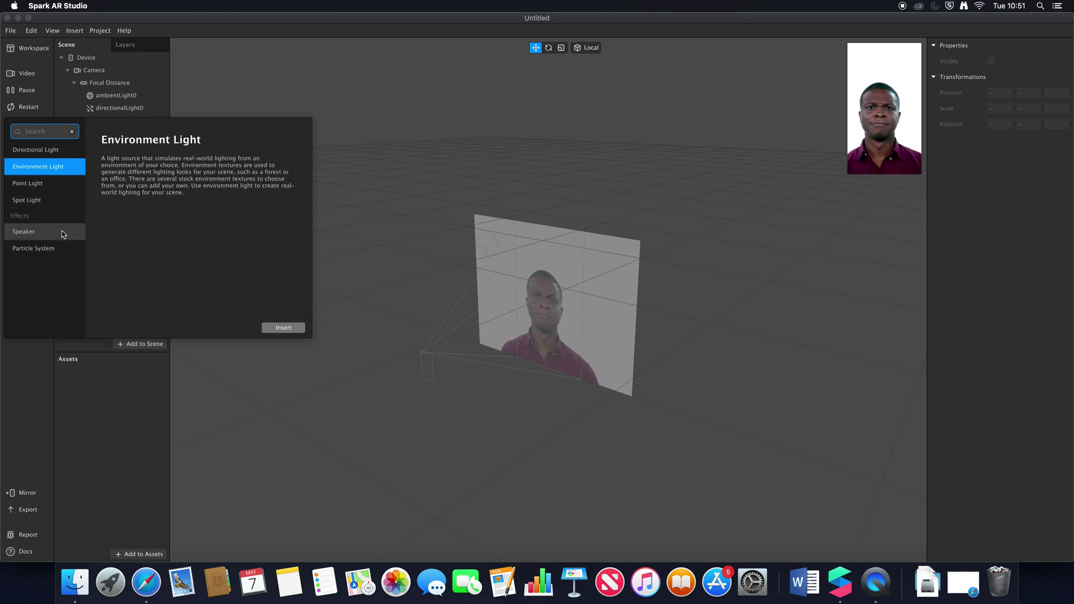
key(Up)
key(Up)
key(Up)
key(Up)
key(Up)
key(Up)
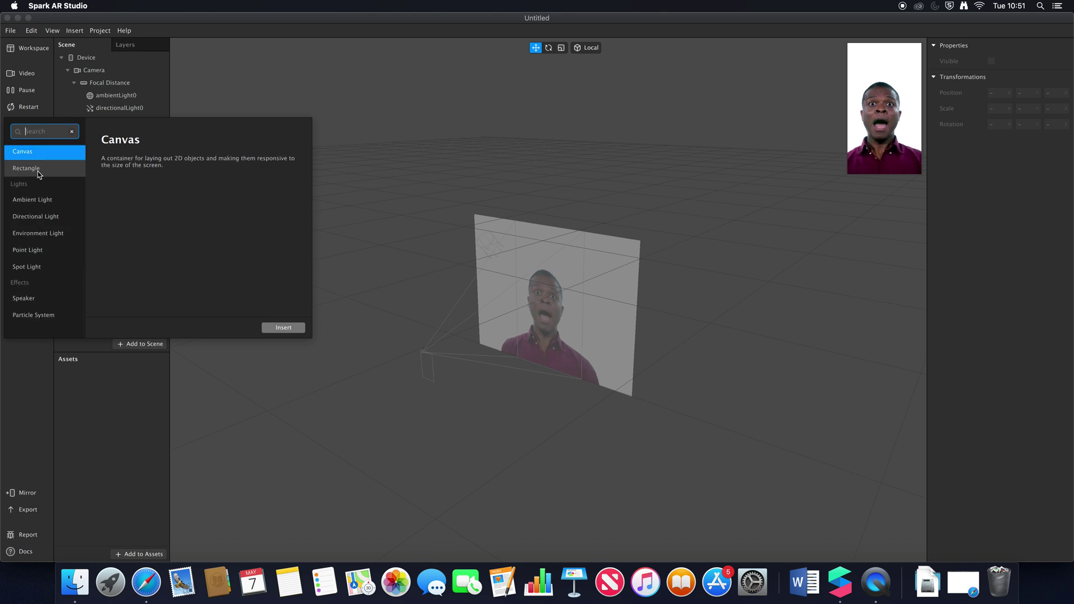
click(410, 308)
Insert a Target Tracker (targetTracker0) into the scene from the Scene panel's context menu
right_click(92, 168)
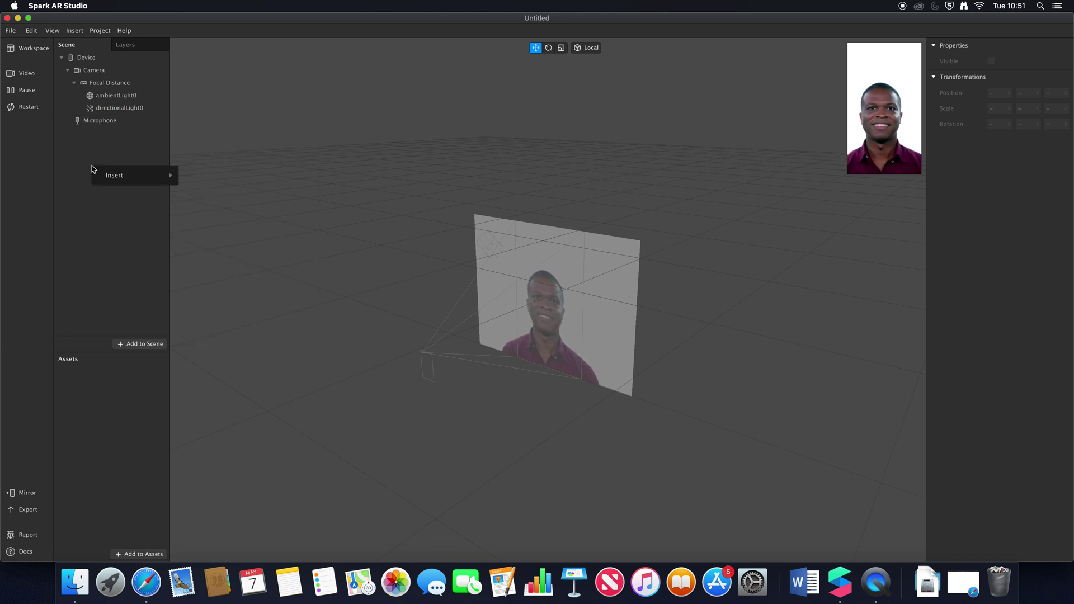
mouse_move(115, 176)
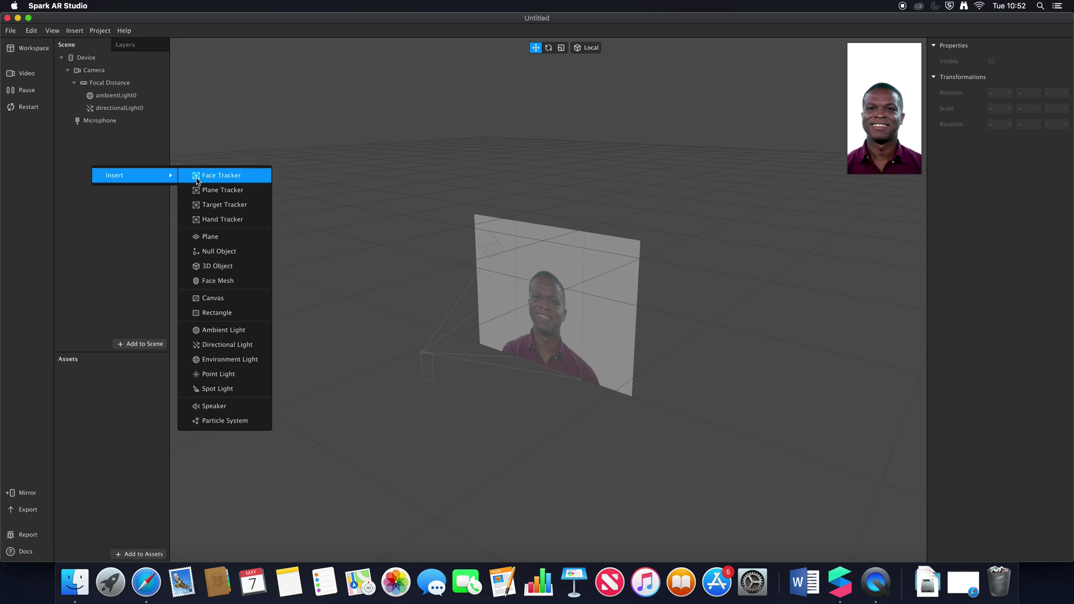
click(226, 205)
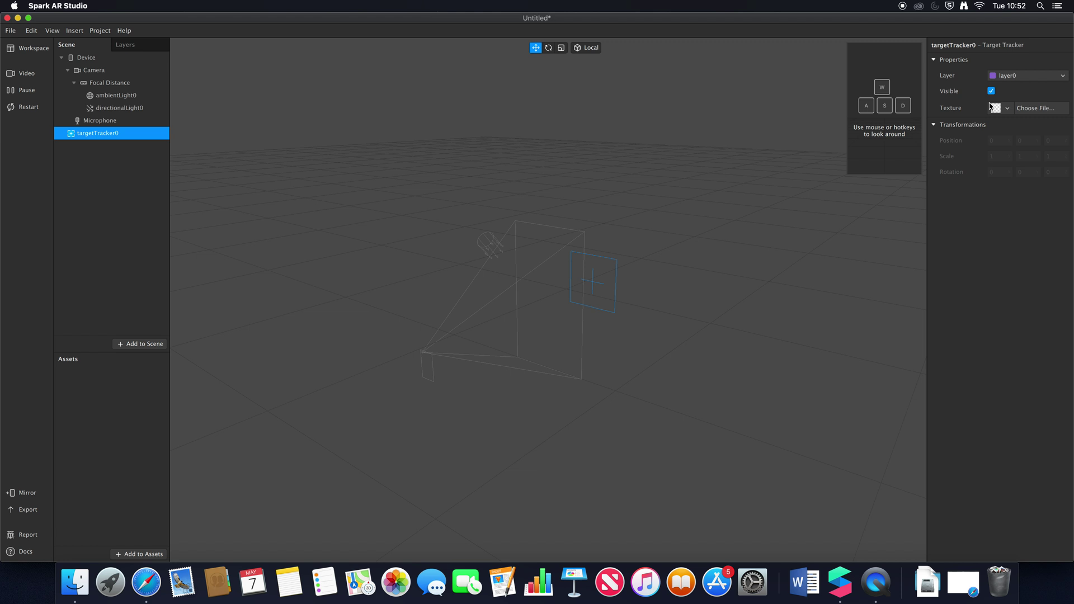
Dismiss the look-around hint and switch the simulator device from iPad to Samsung Galaxy S4
mouse_move(894, 90)
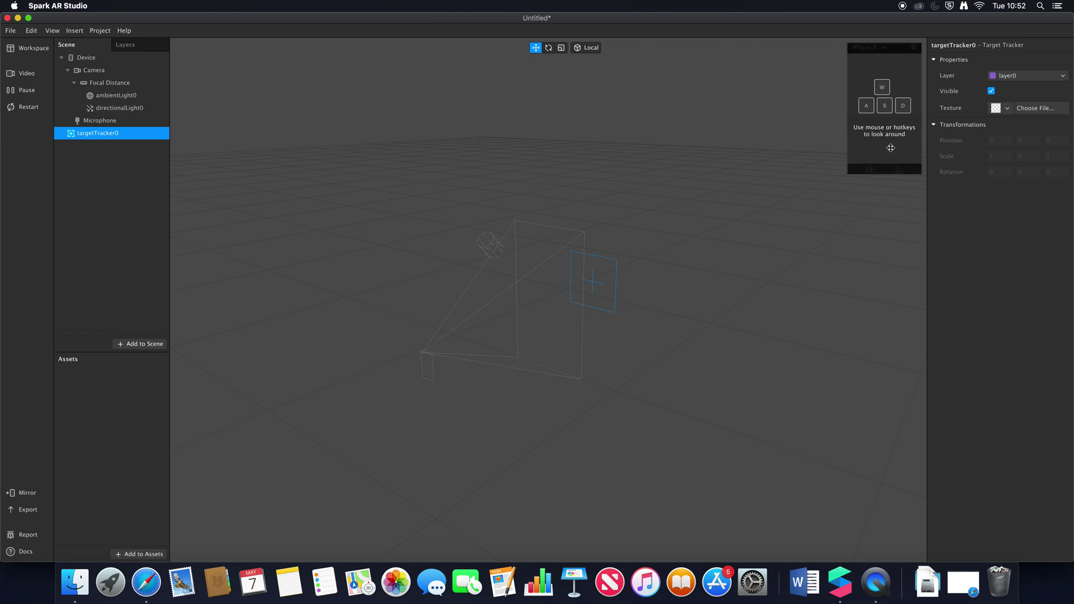
click(889, 107)
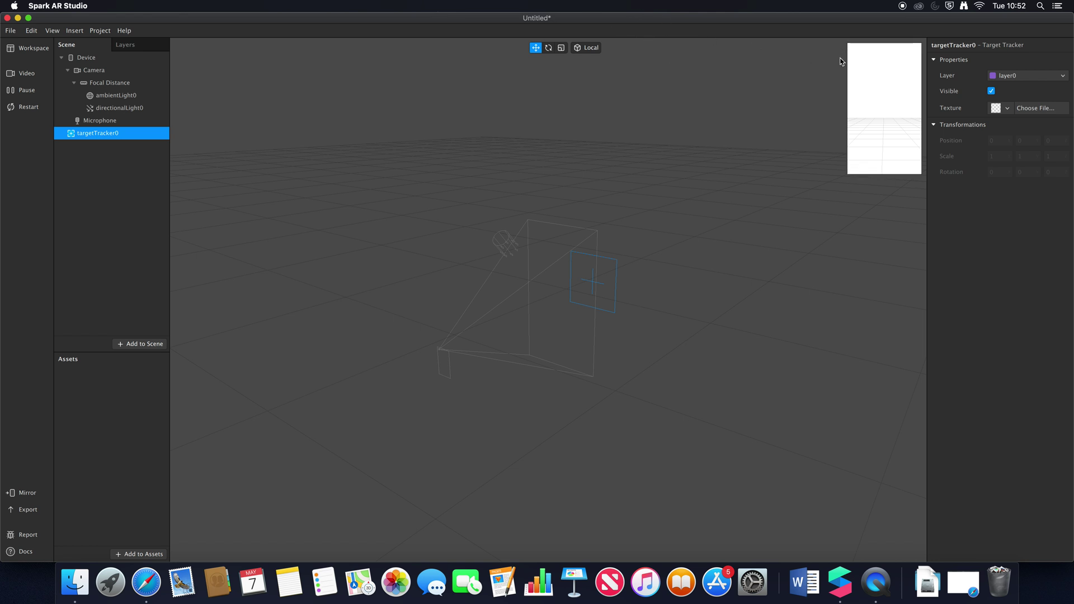
mouse_move(889, 69)
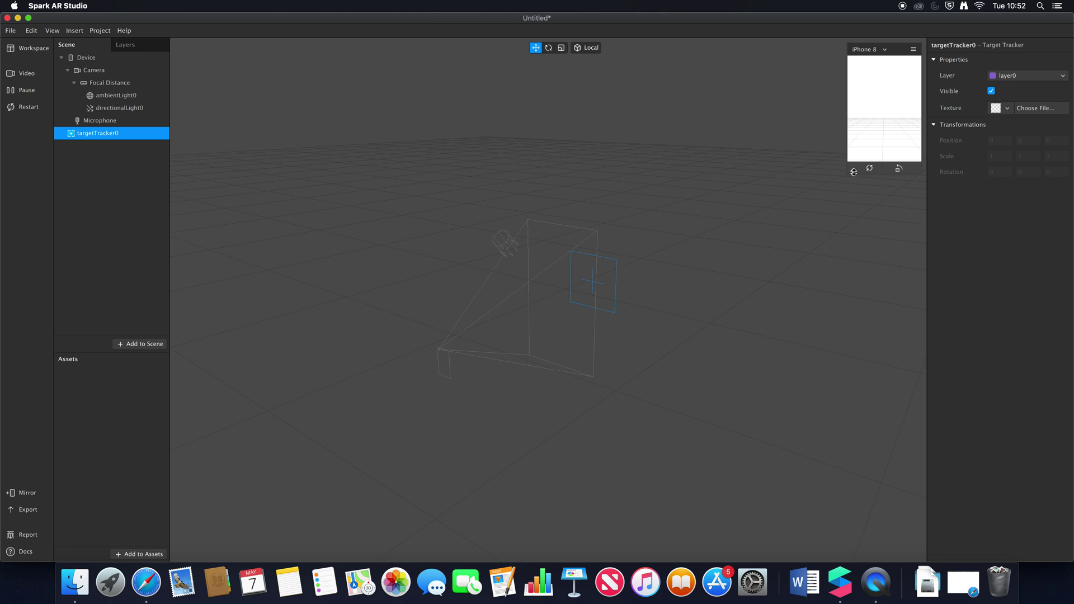
click(885, 50)
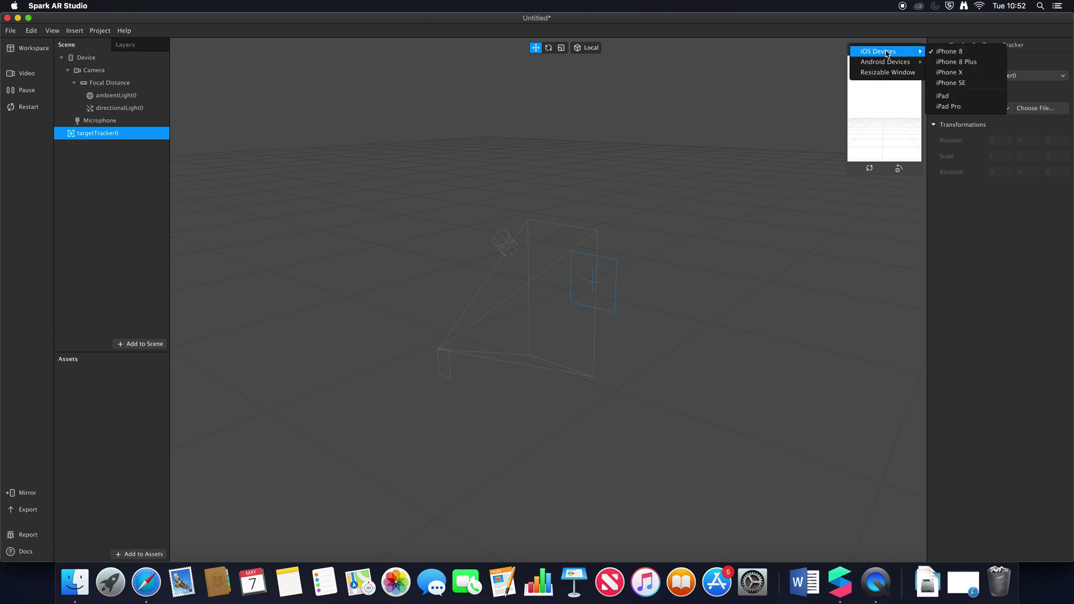
click(954, 97)
click(797, 51)
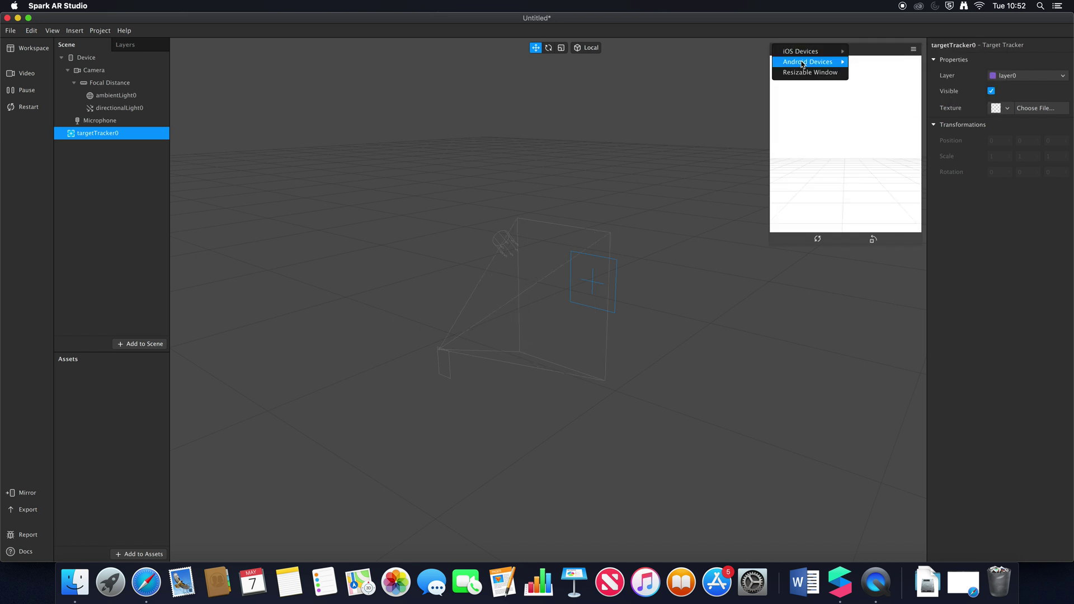
mouse_move(803, 64)
click(881, 140)
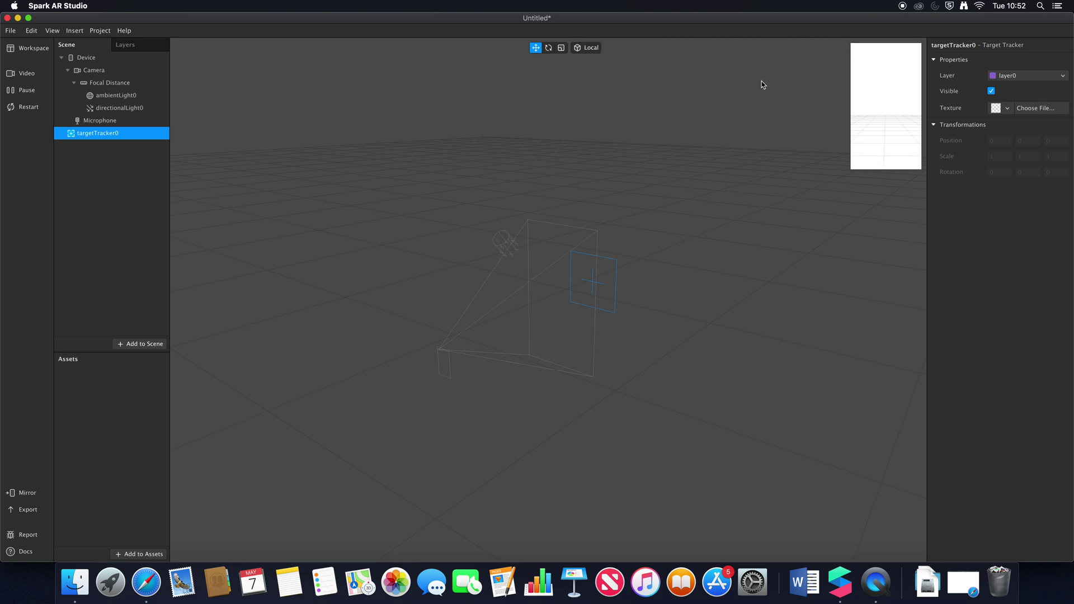
Enlarge the Galaxy S4 preview into a big portrait view, testing video playback and rotation
drag(852, 168, 769, 400)
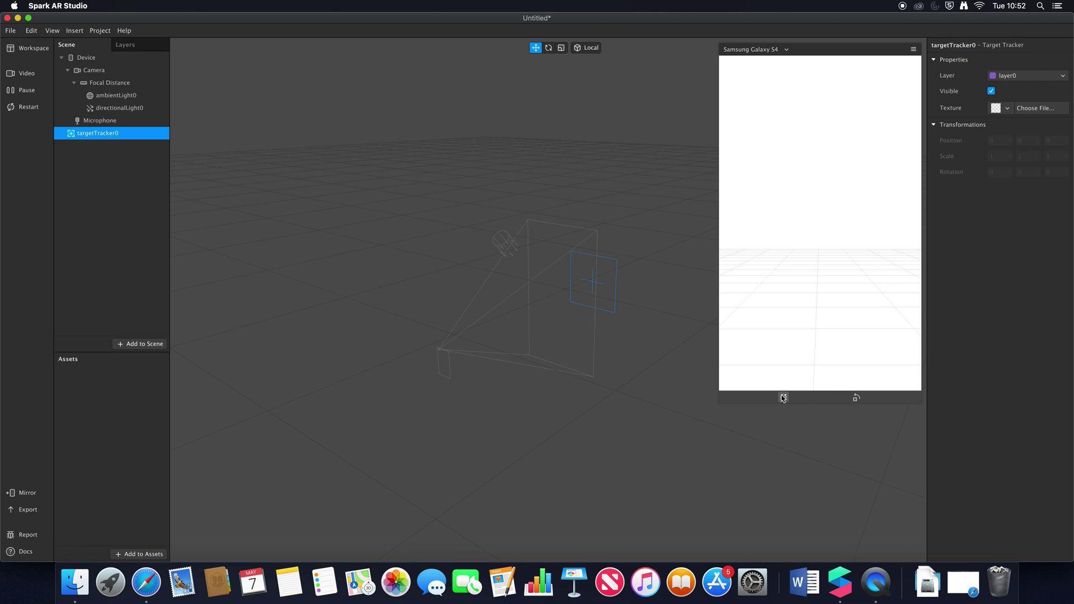
click(783, 398)
click(784, 399)
click(856, 398)
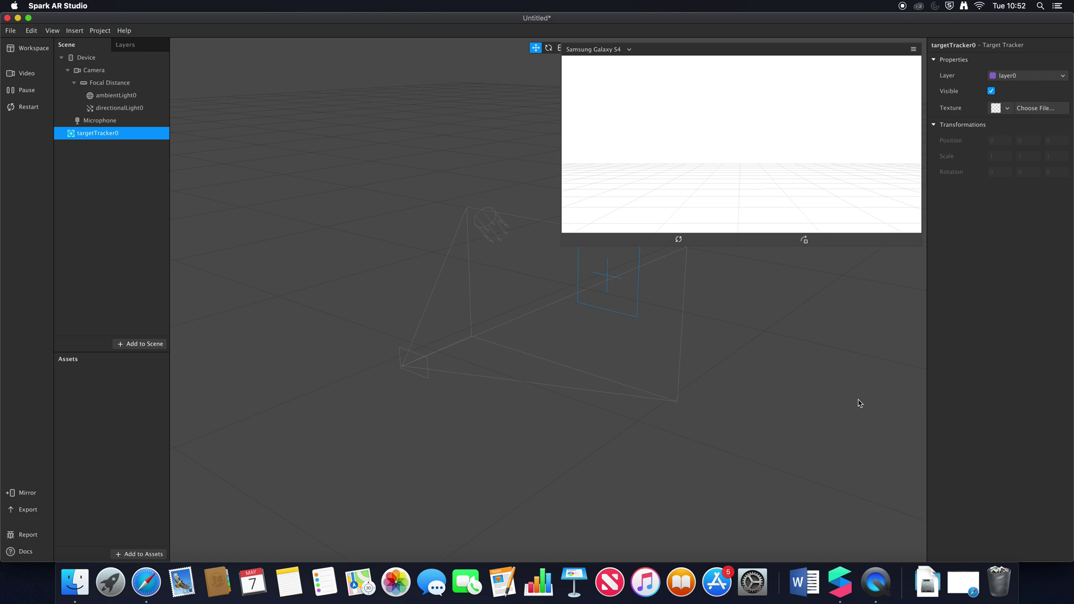
click(805, 240)
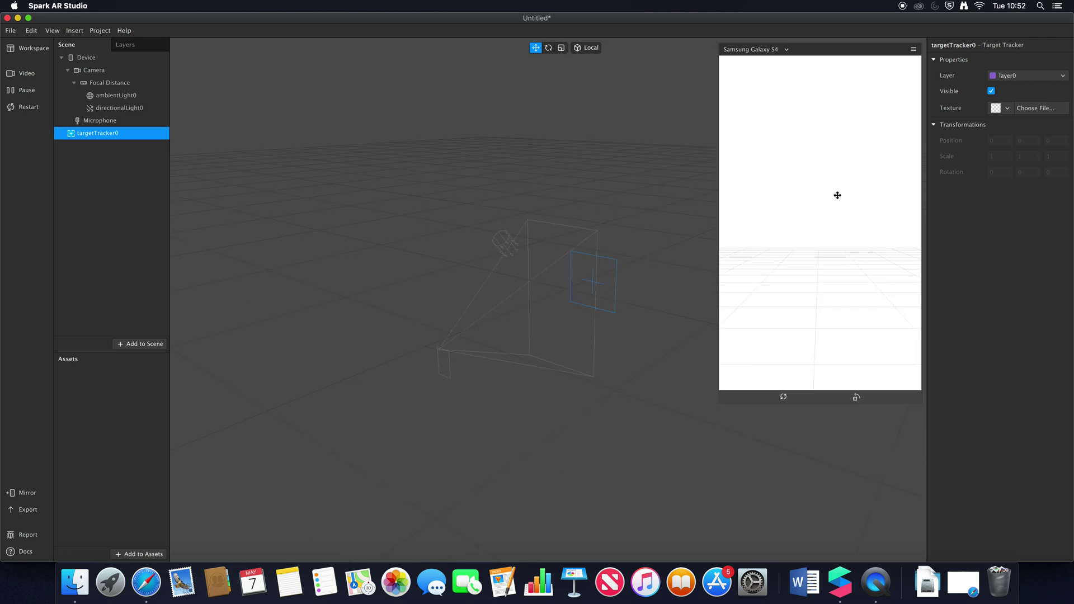
click(913, 49)
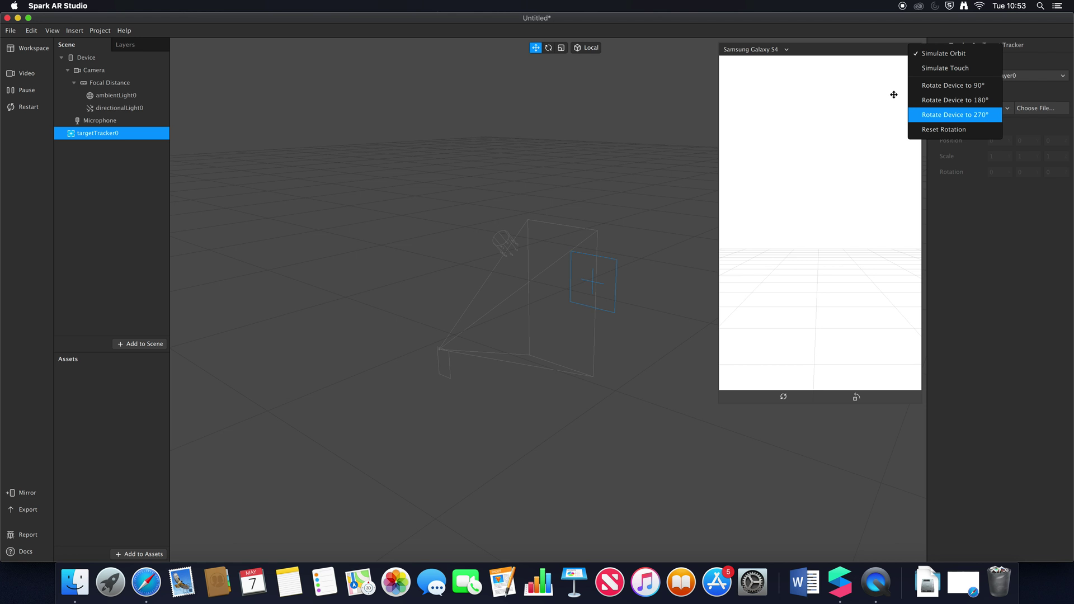
click(842, 51)
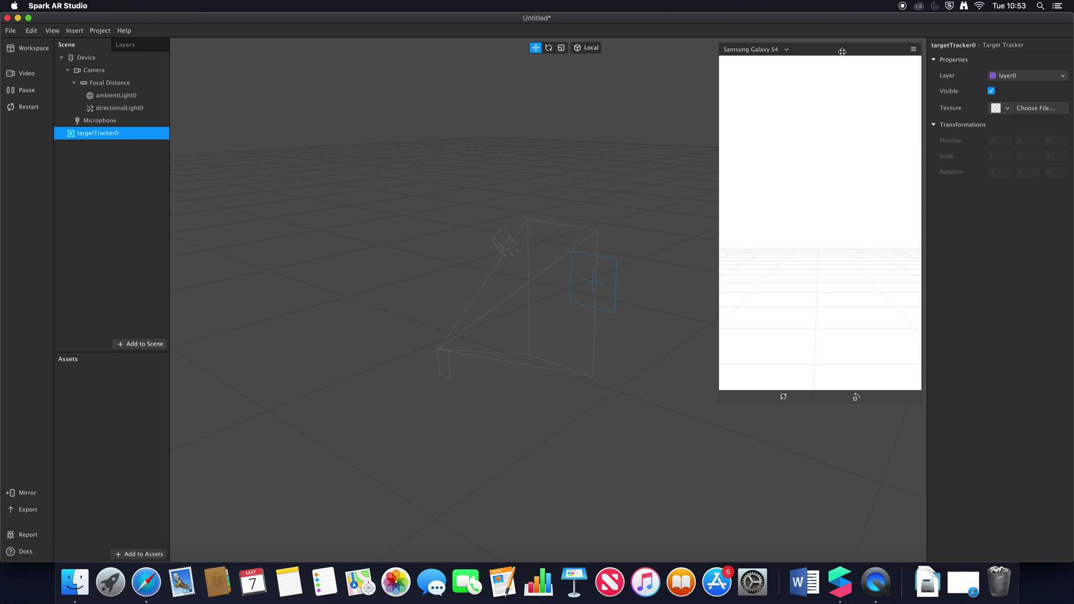
click(561, 76)
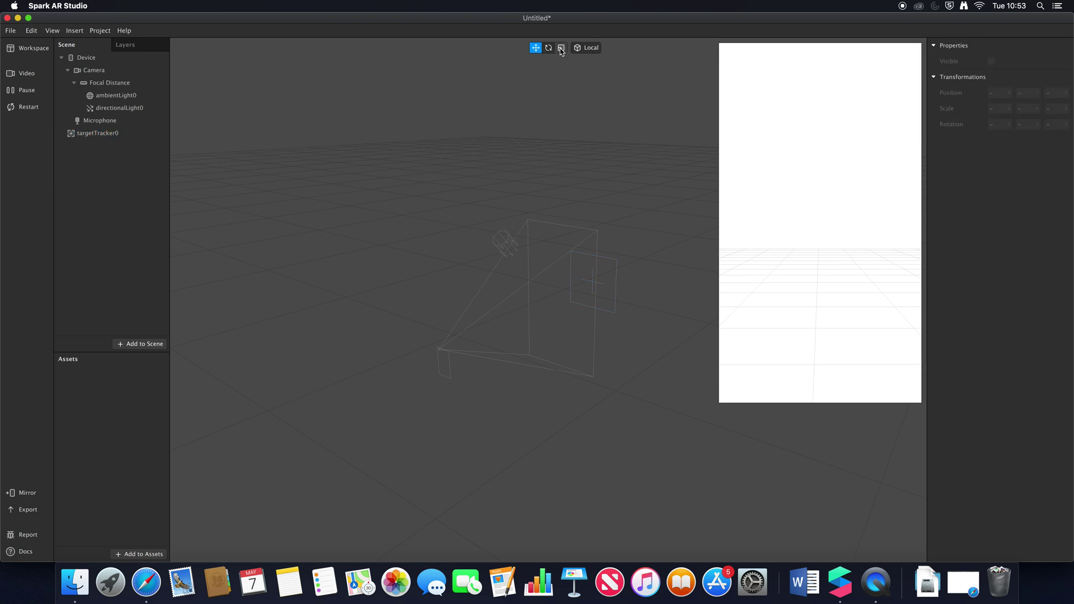
Enable Texture Extraction on the Camera to create the cameraTexture0 asset
click(101, 71)
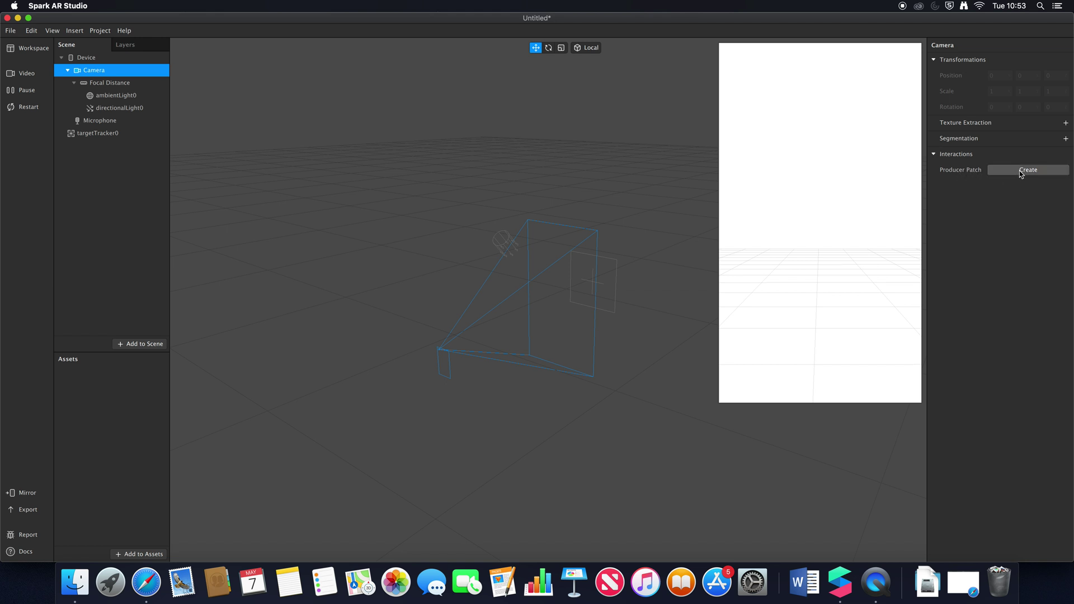
click(1065, 124)
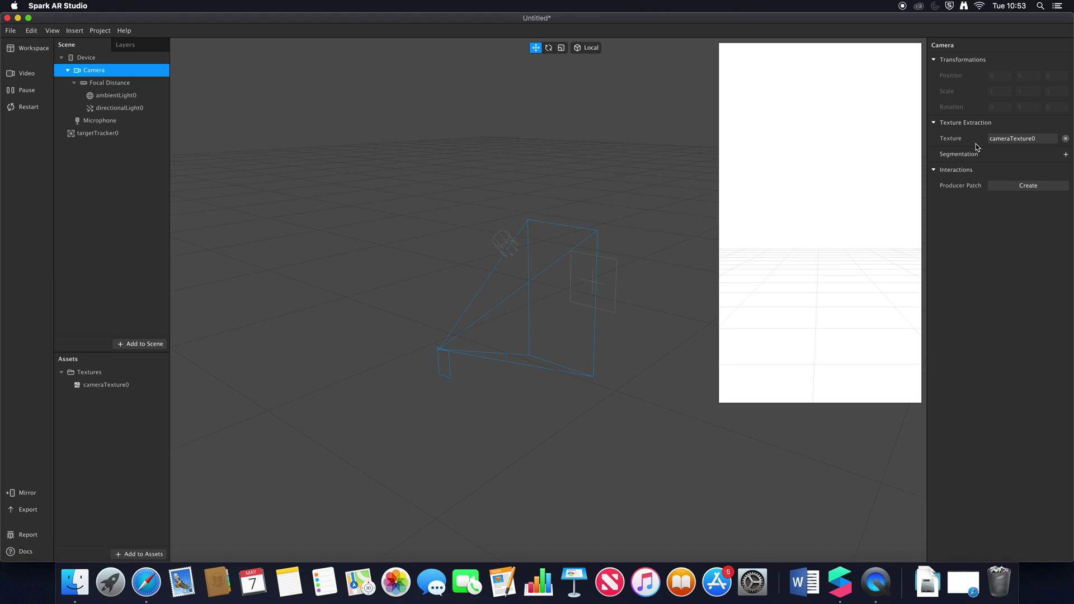
Remove the Camera's cameraTexture0 extraction and browse the Add to Assets presets without adding any
click(1065, 138)
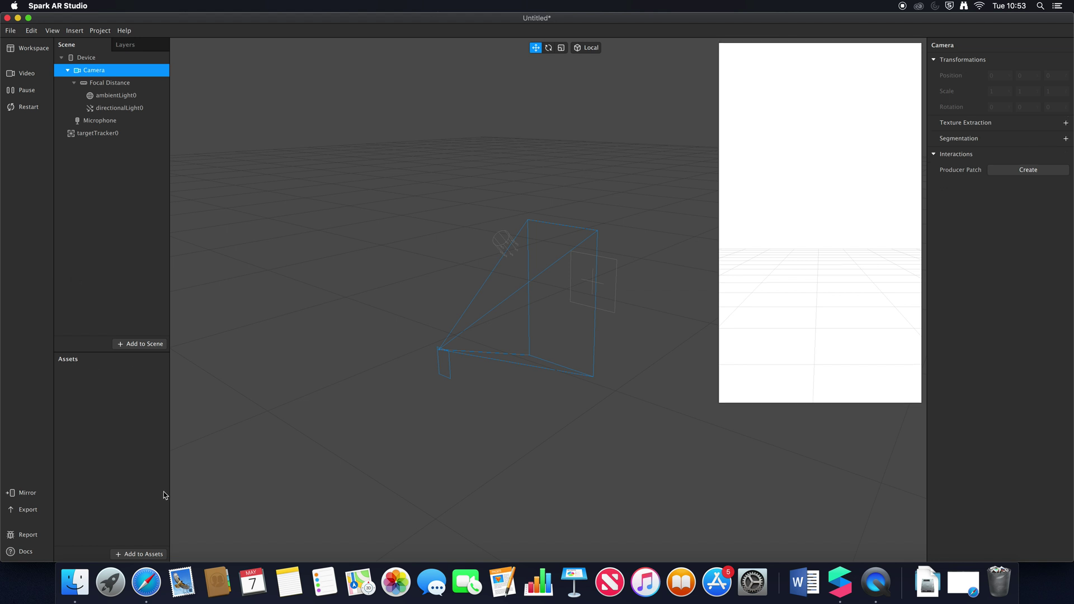
click(137, 554)
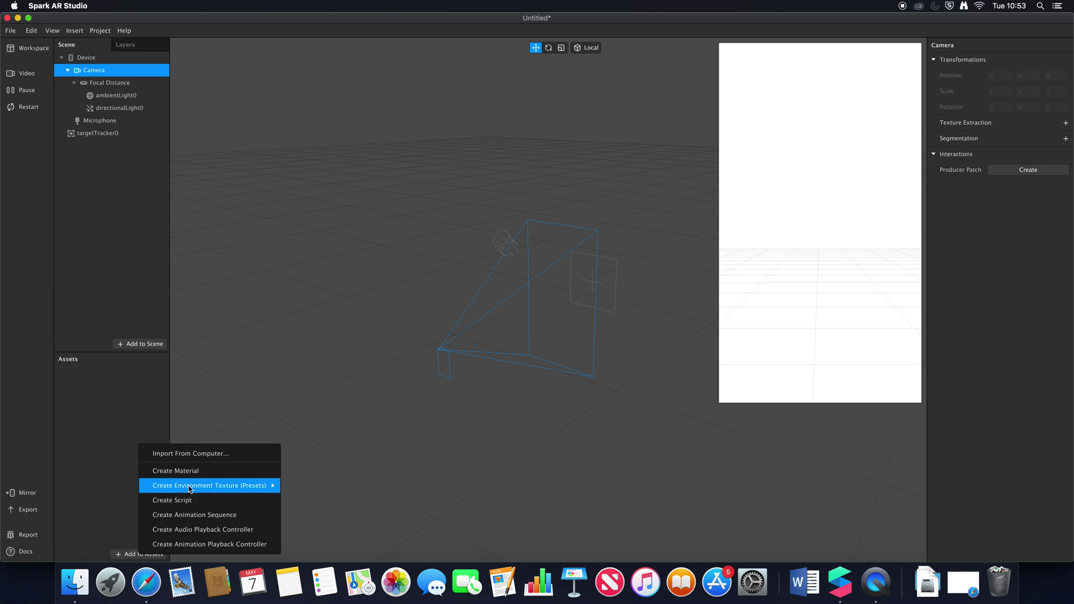
mouse_move(189, 490)
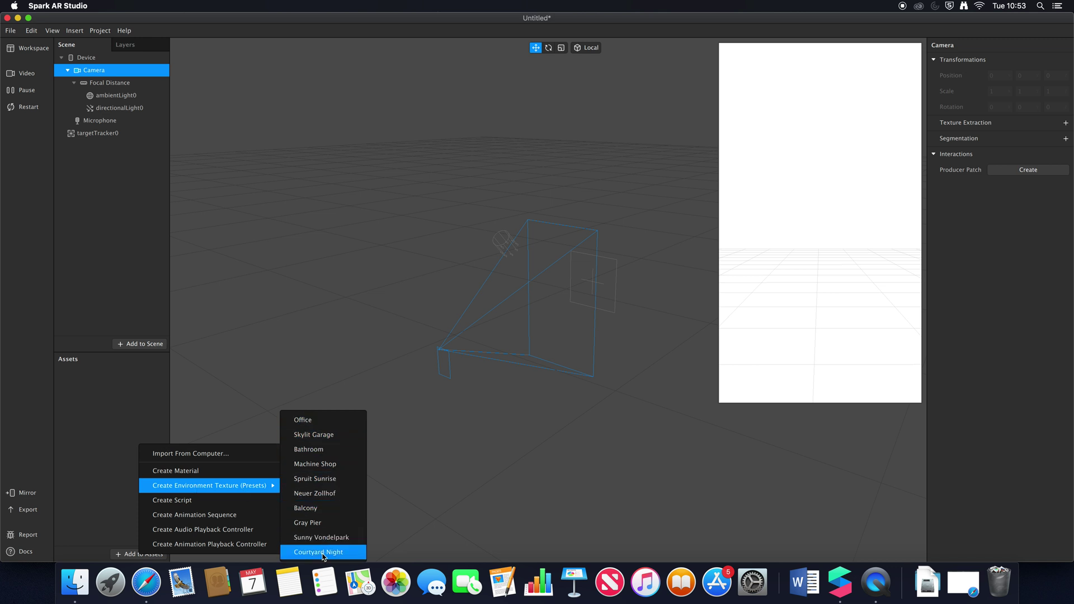
click(117, 449)
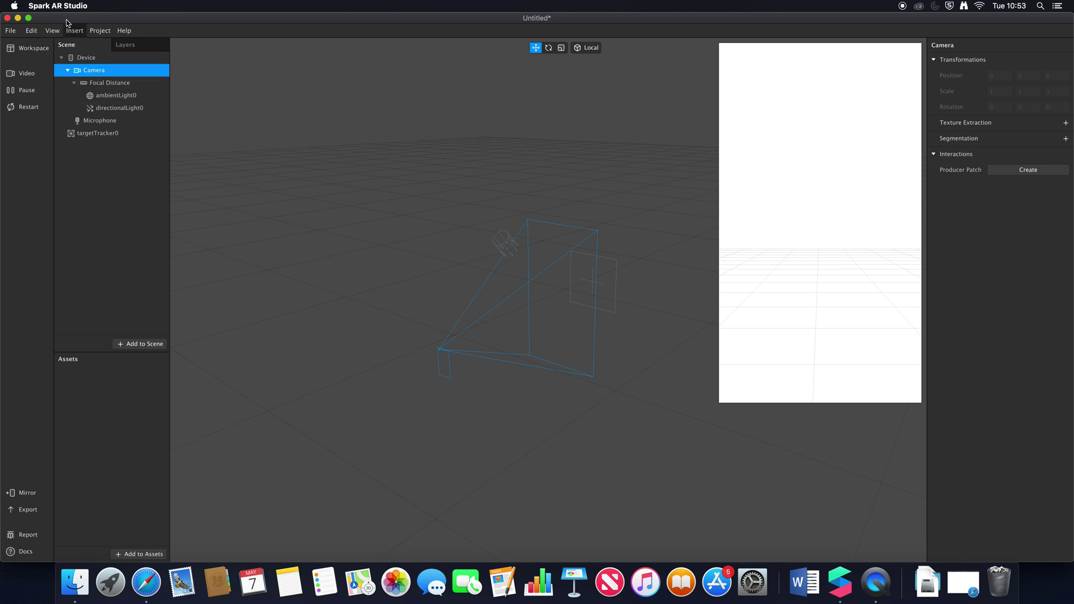
click(95, 30)
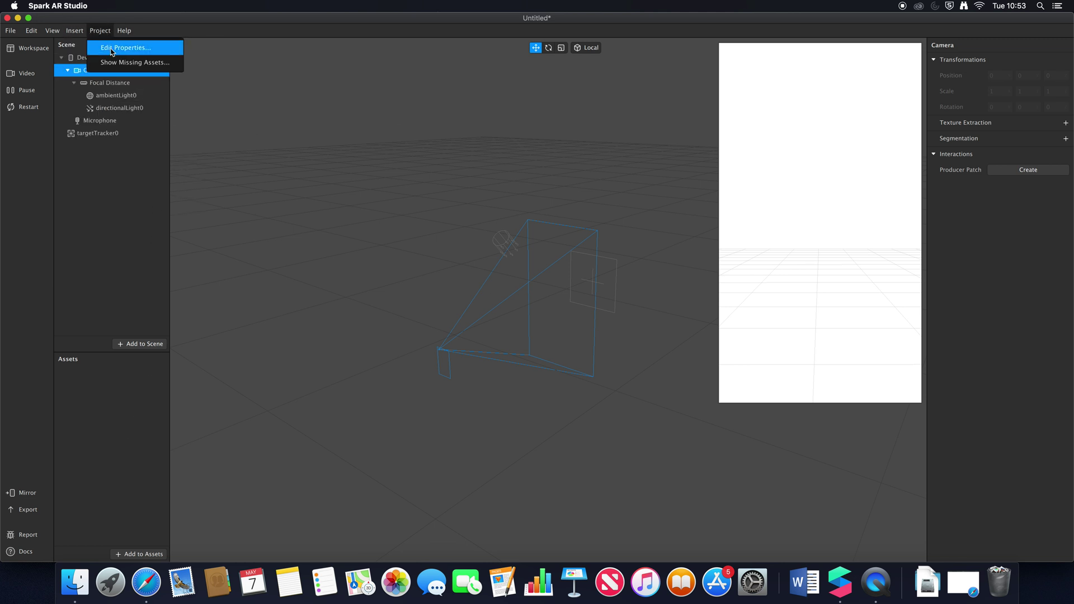
click(112, 49)
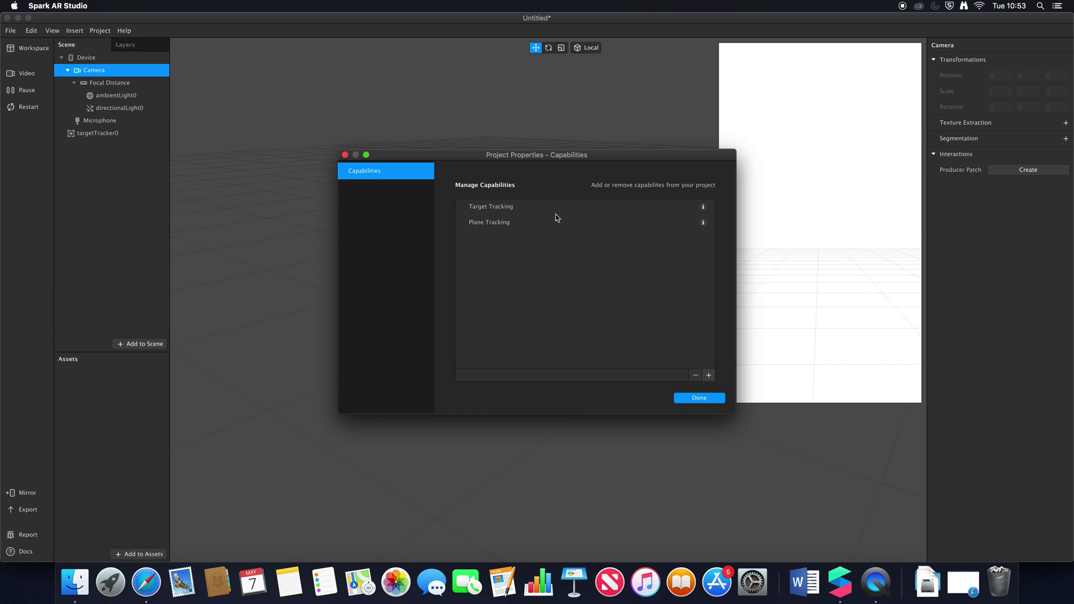
click(505, 208)
click(495, 222)
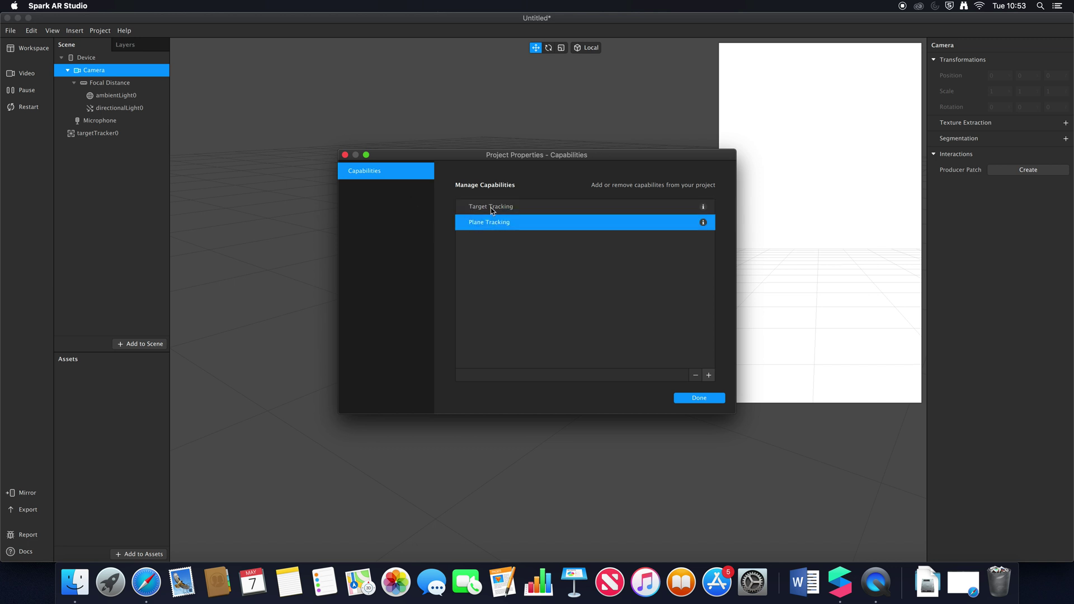
click(492, 209)
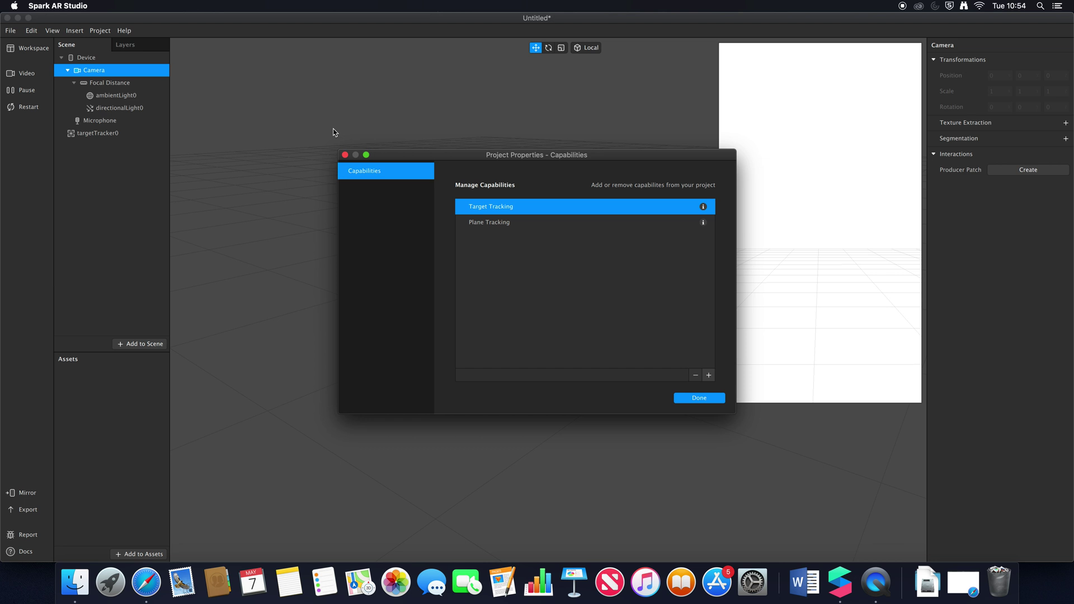
Close the capabilities settings and browse the Insert menu on the way to the View menu
click(345, 155)
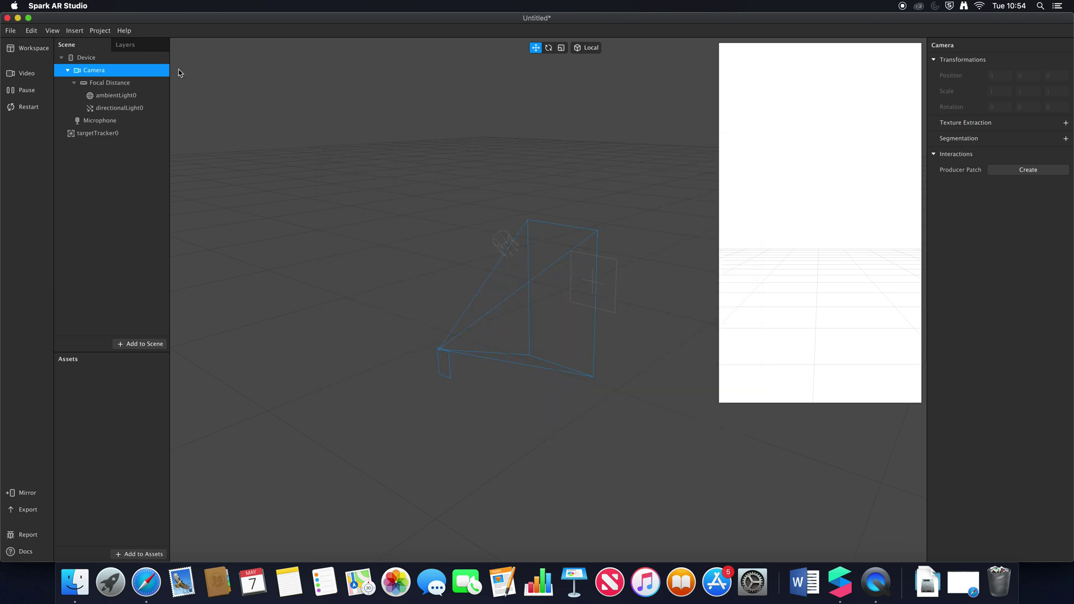
click(73, 30)
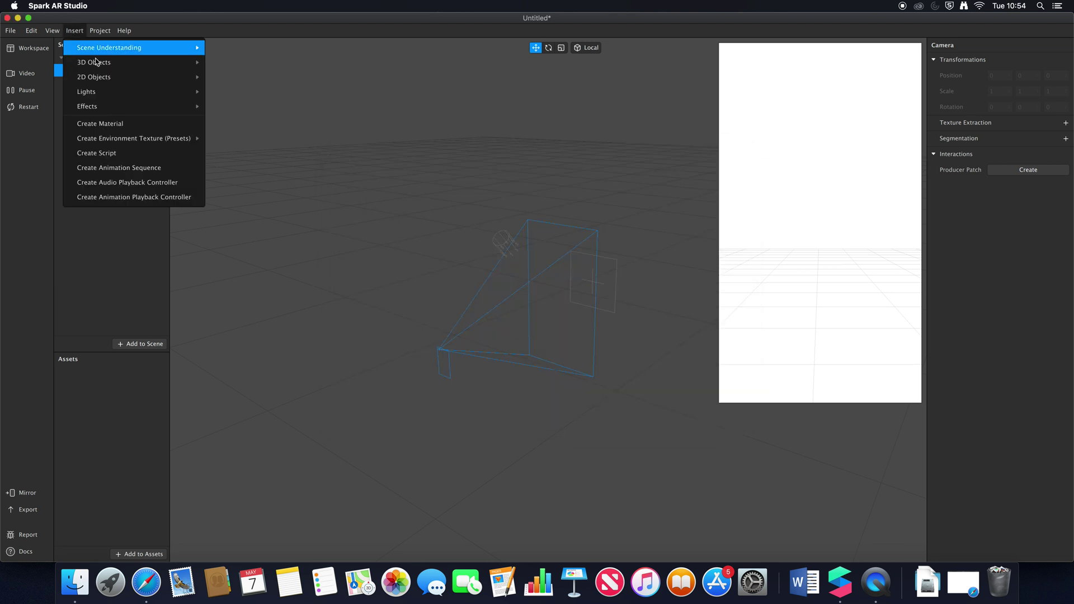
mouse_move(129, 107)
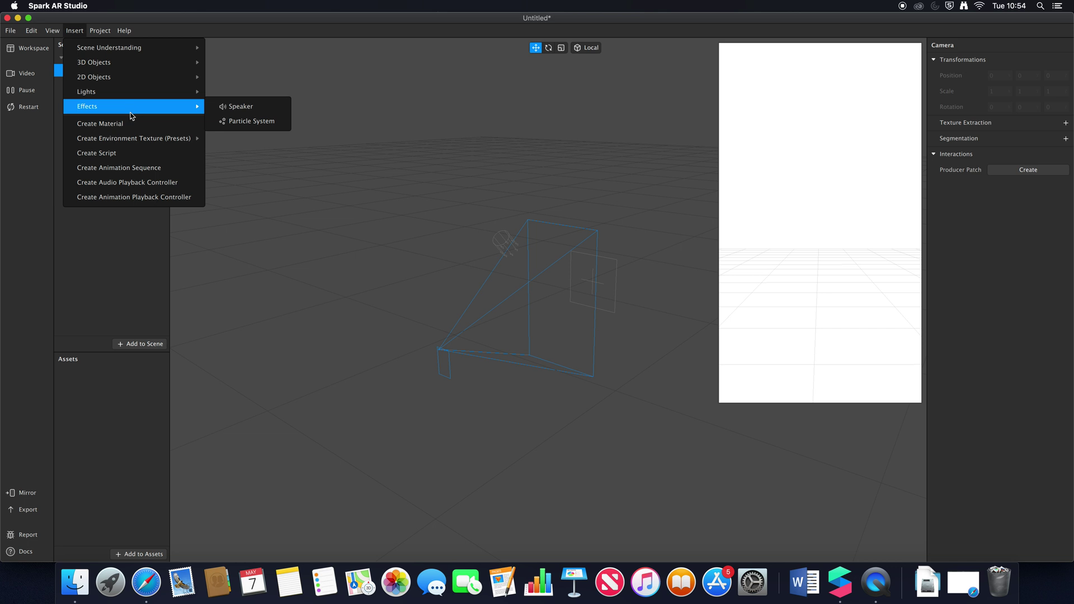
mouse_move(108, 36)
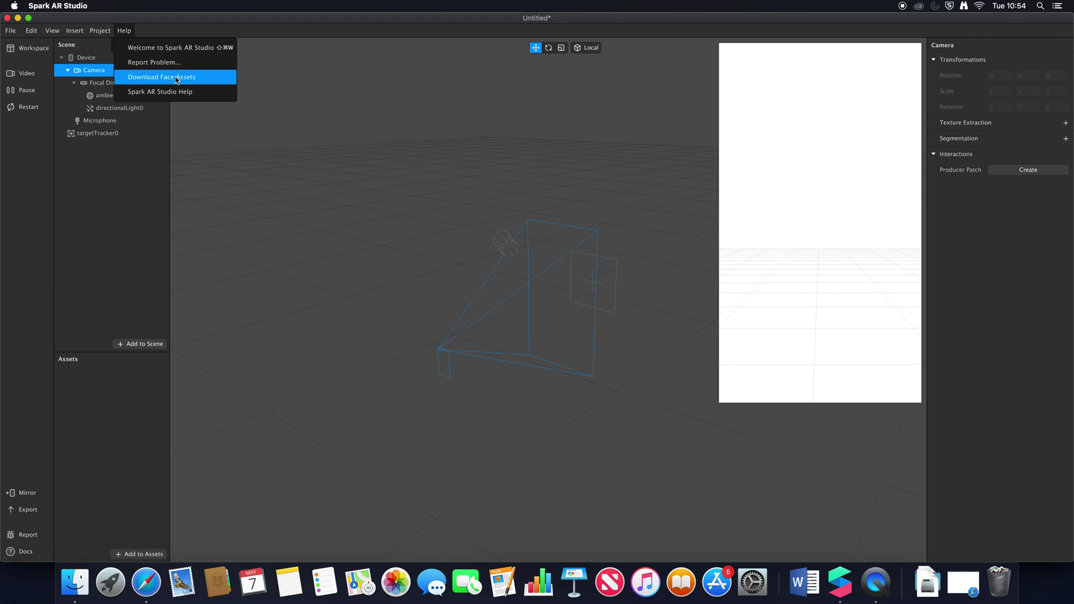
Show the Patch Editor, open its patch list, and browse the Animation, Device, Face Landmark and Interaction patches
mouse_move(58, 31)
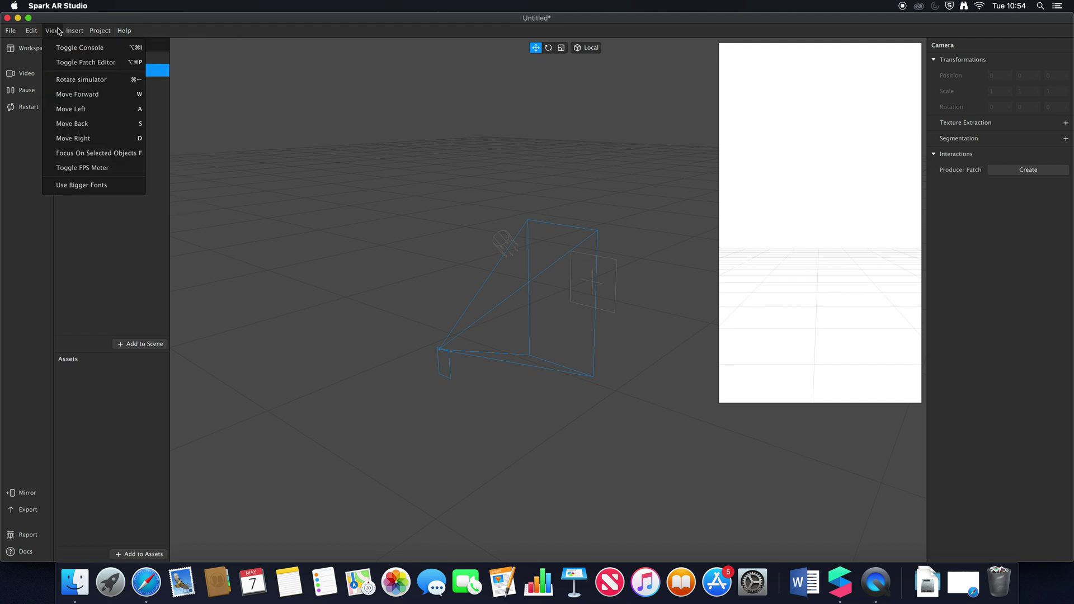
click(76, 62)
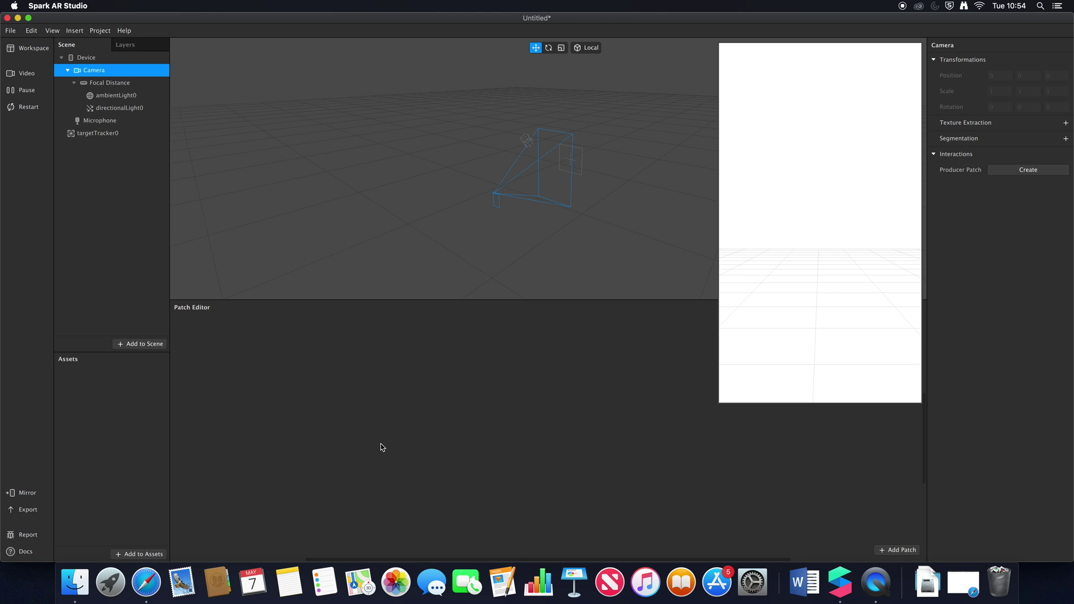
right_click(389, 377)
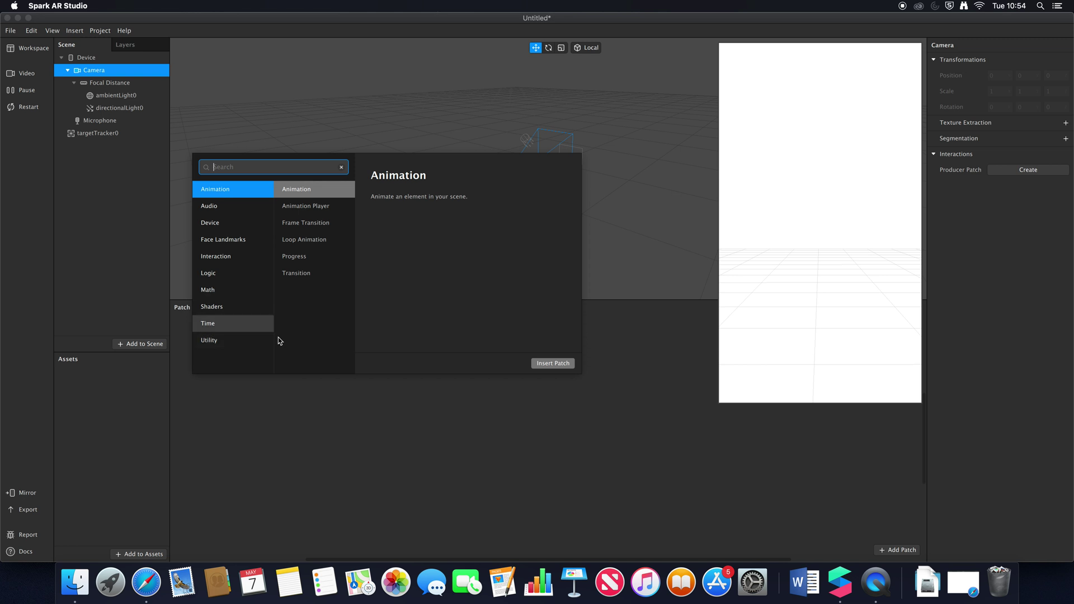
click(307, 206)
click(263, 223)
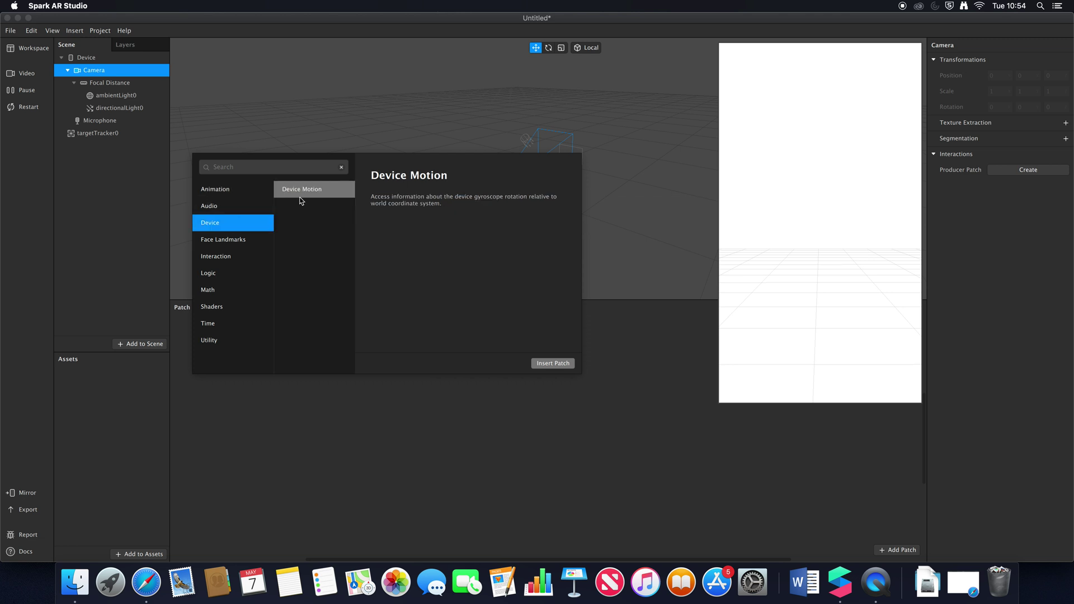
click(250, 241)
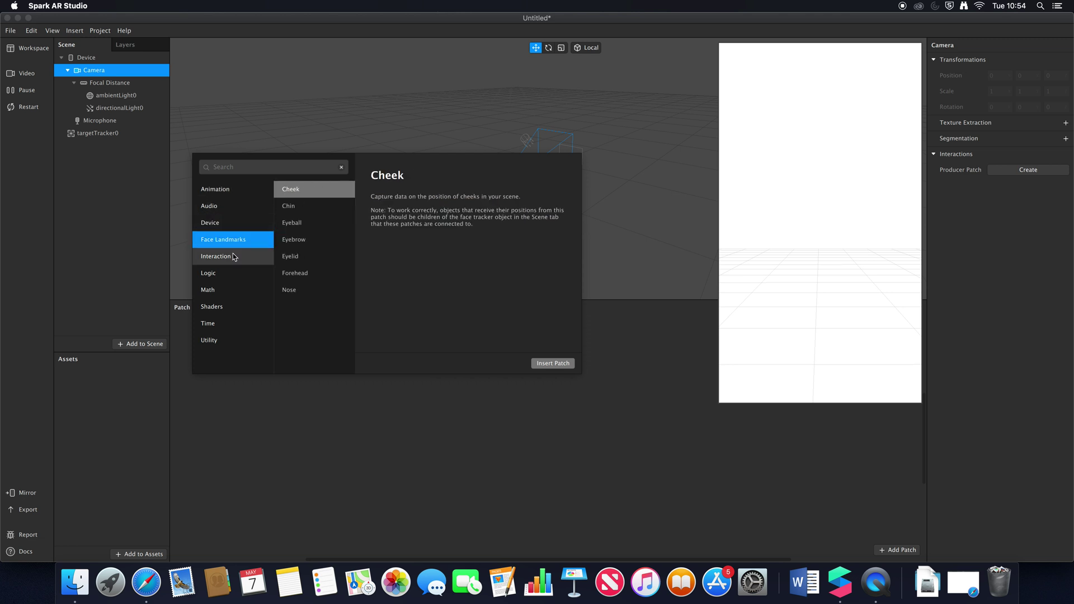
click(234, 258)
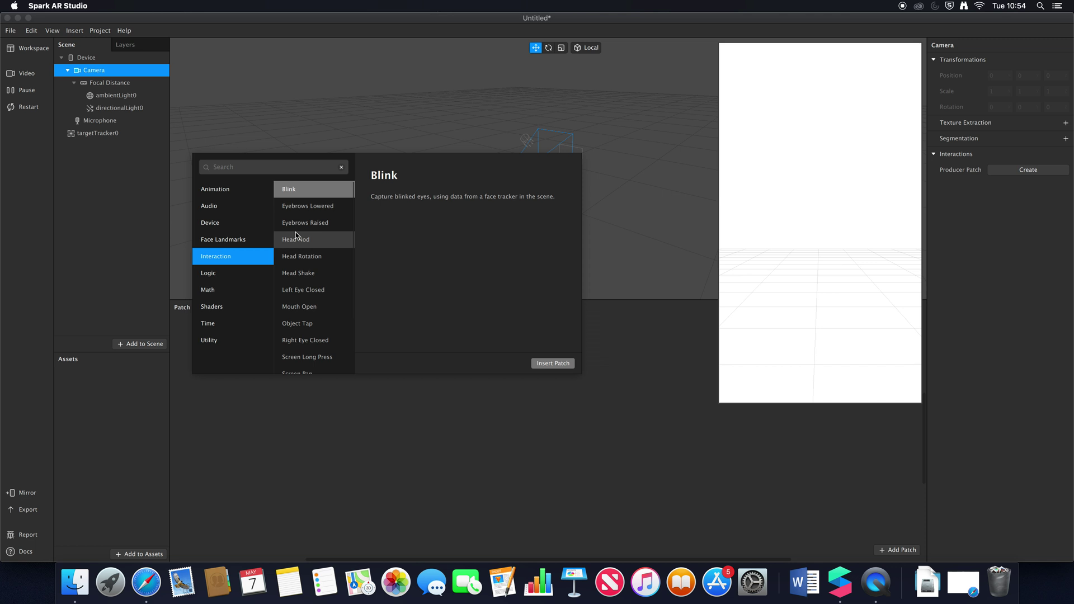
Browse the Logic, Shader and Utility patches, then close the patch list
scroll(295, 234, down, 3)
scroll(296, 235, down, 2)
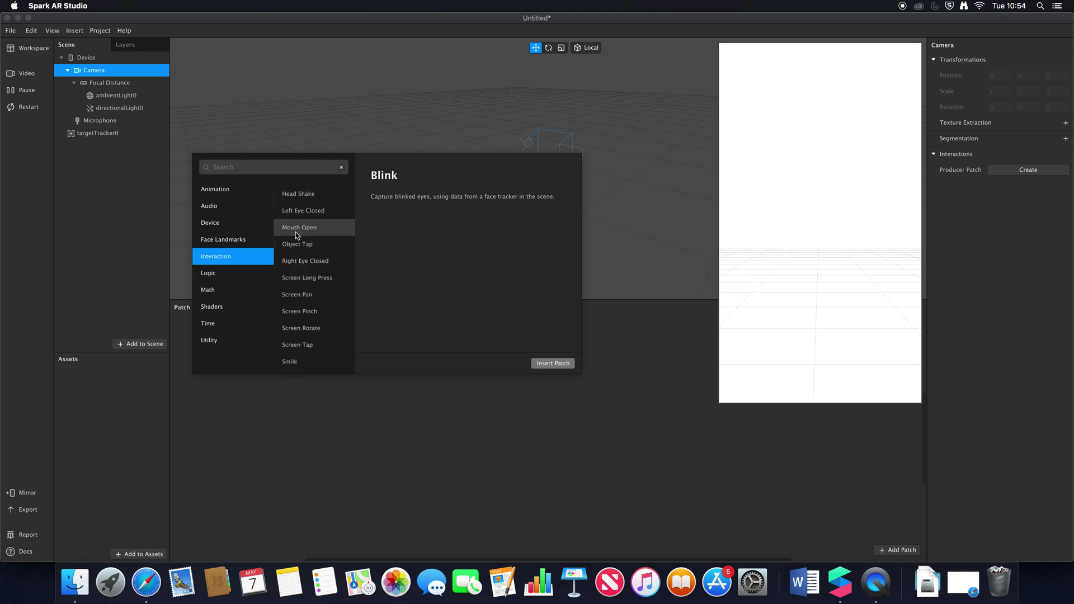
click(227, 274)
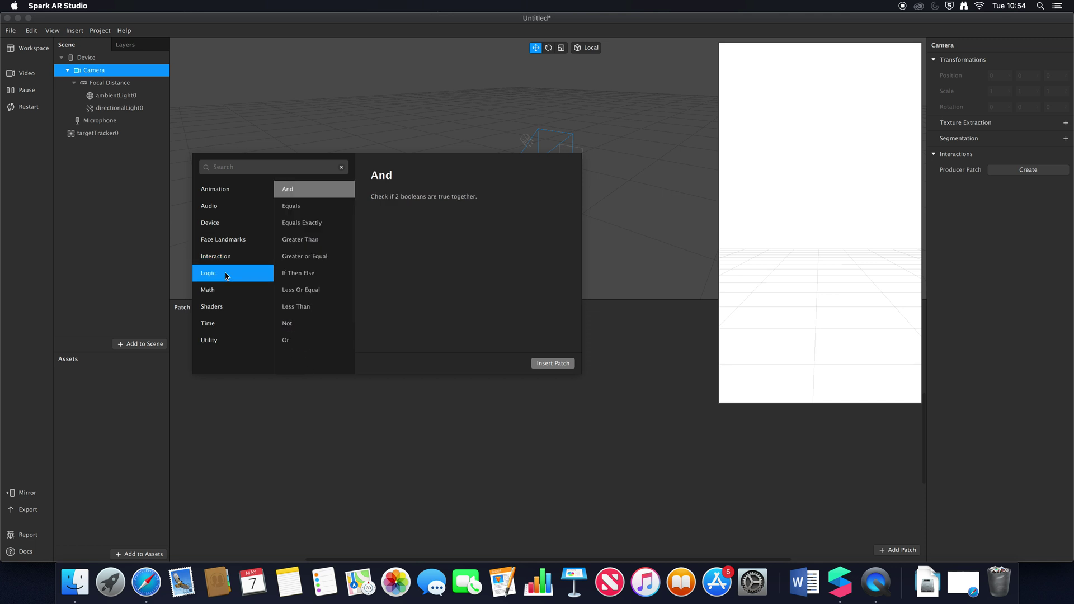
click(213, 306)
scroll(304, 259, down, 10)
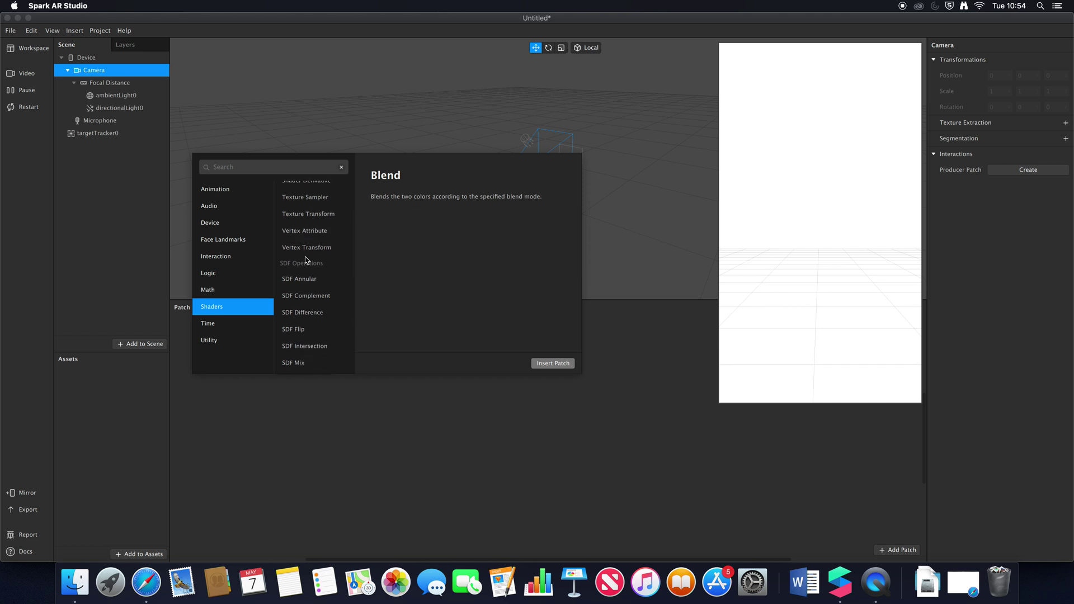
scroll(306, 260, down, 4)
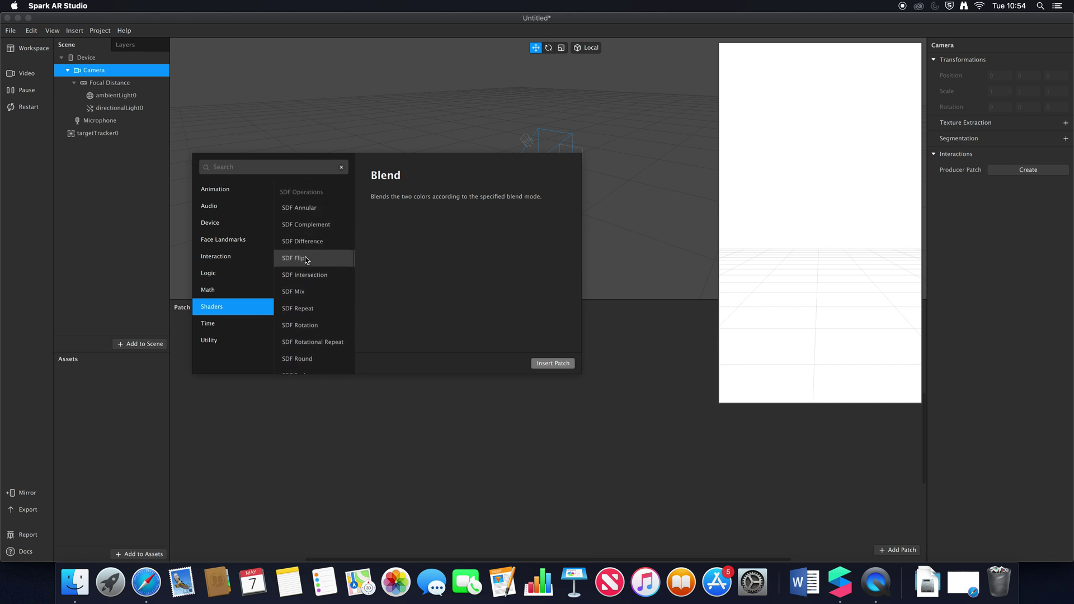
click(211, 340)
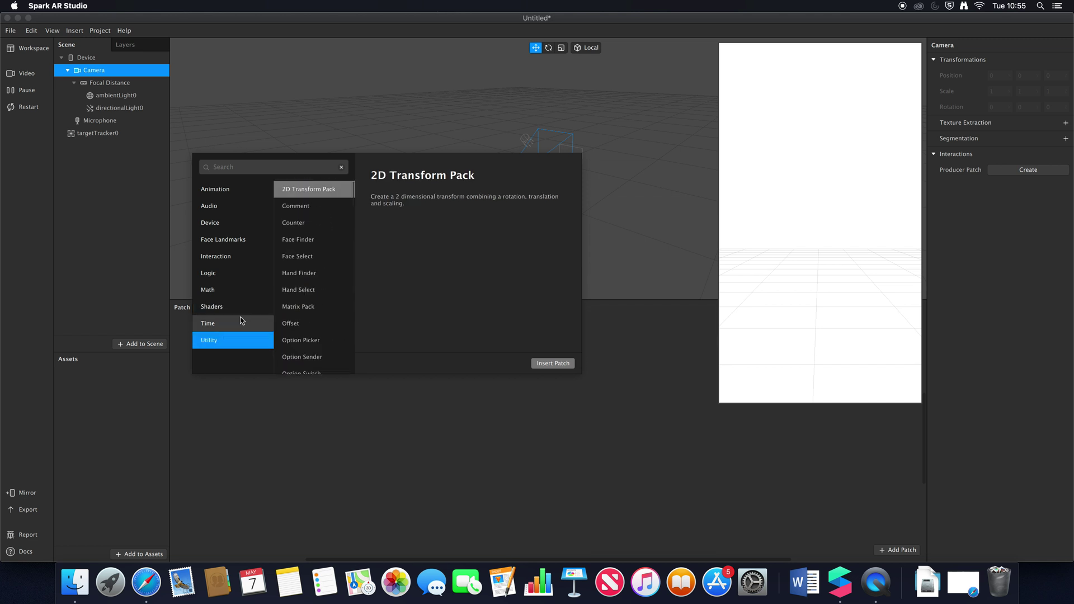
scroll(303, 260, down, 6)
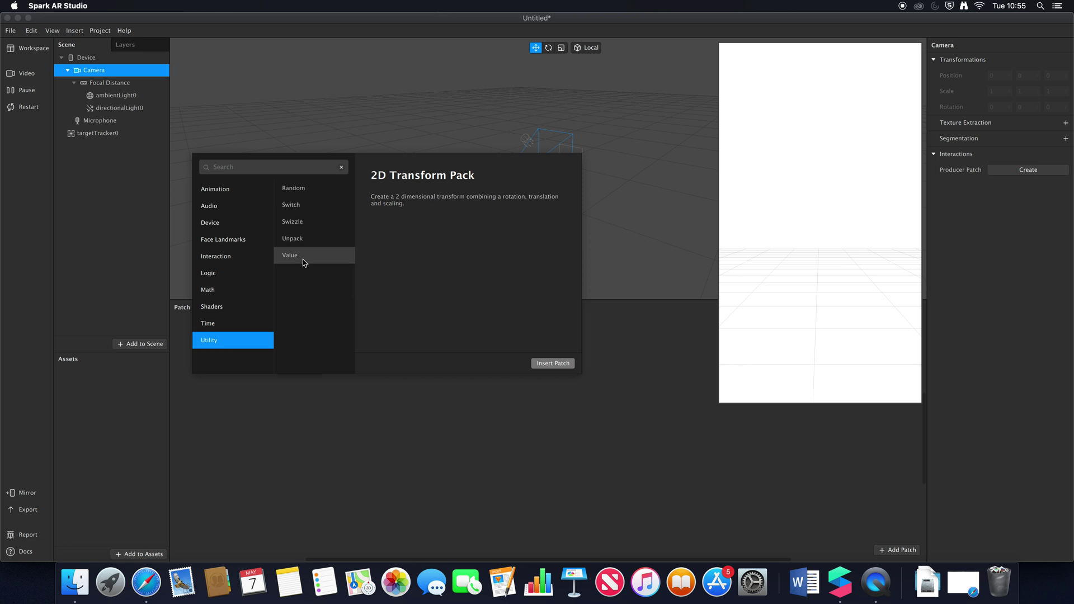
click(662, 357)
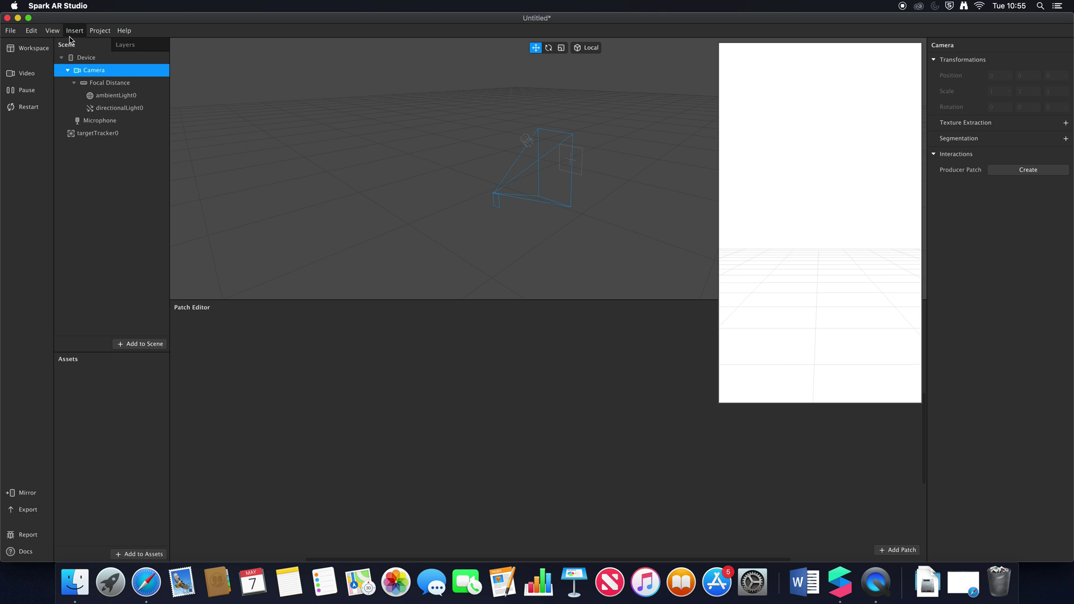
Insert a Face Mesh from 3D Objects, creating faceTracker0 with a child faceMesh0
click(74, 31)
mouse_move(190, 62)
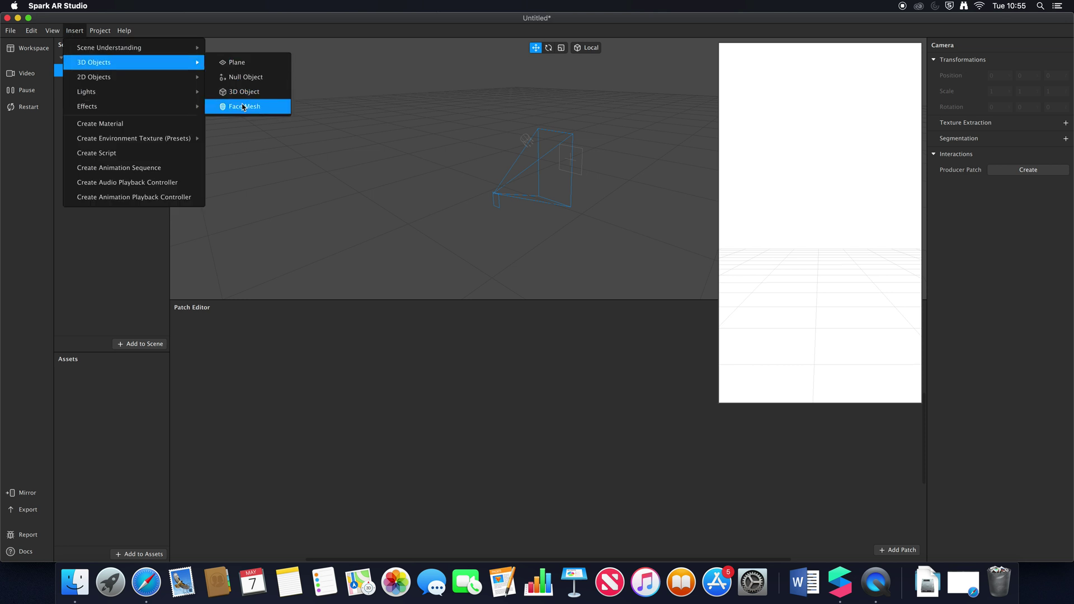
click(244, 106)
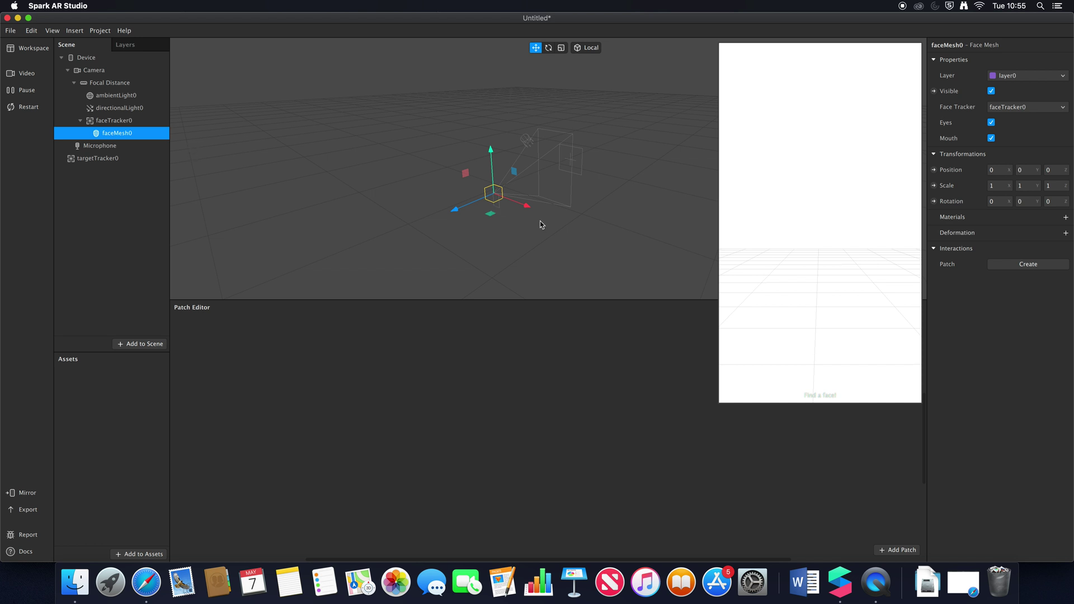
click(133, 121)
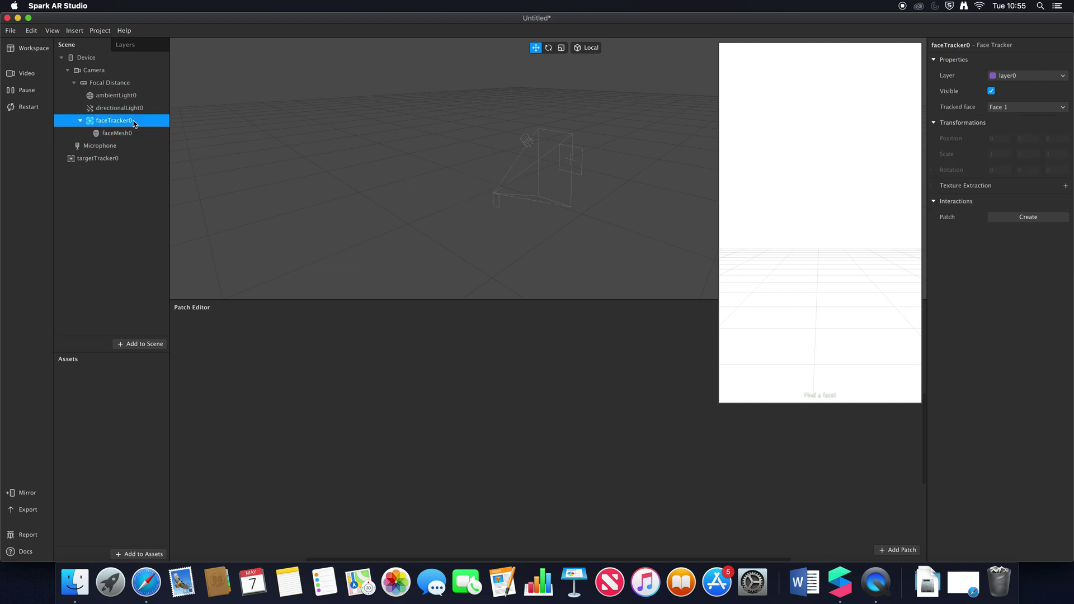
Play the first sample face video in the preview and select faceMesh0
click(26, 73)
click(71, 104)
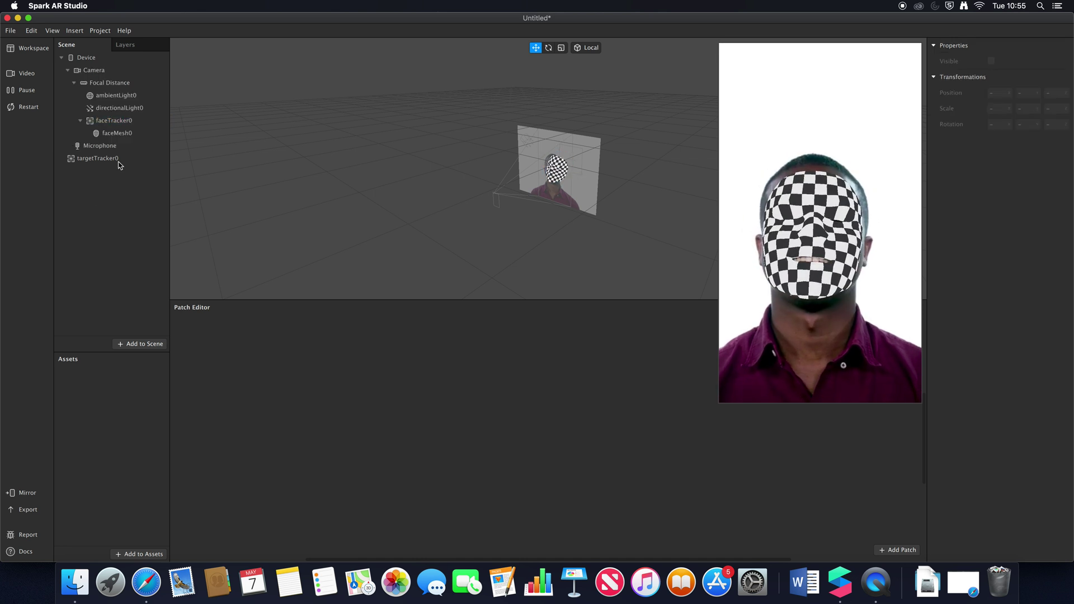
click(109, 133)
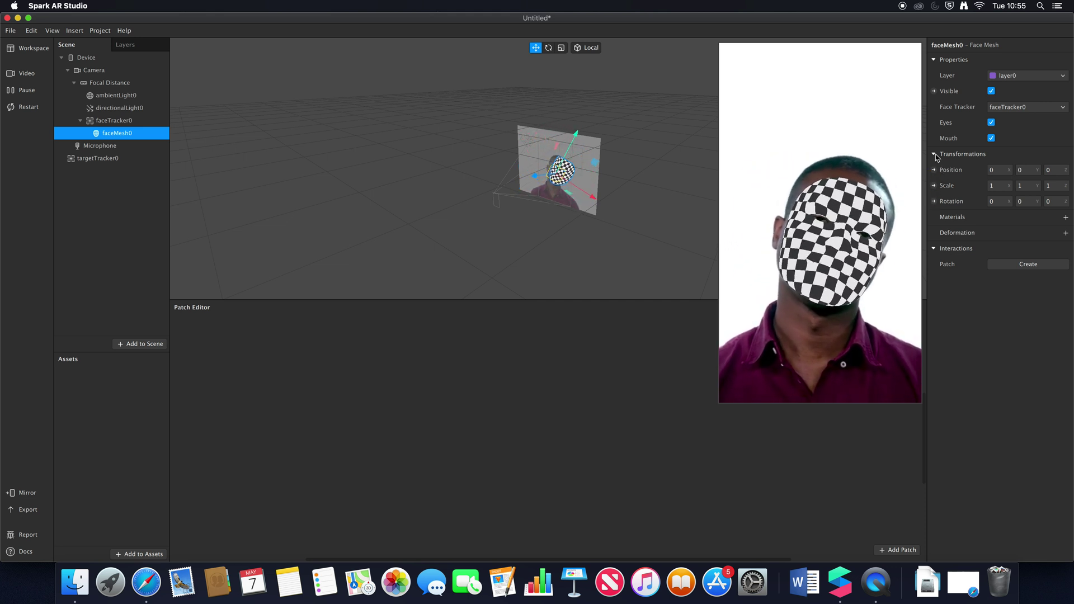
Wire a Screen Tap patch (found by searching 'scree') through a Switch into faceMesh0's Visible
click(933, 91)
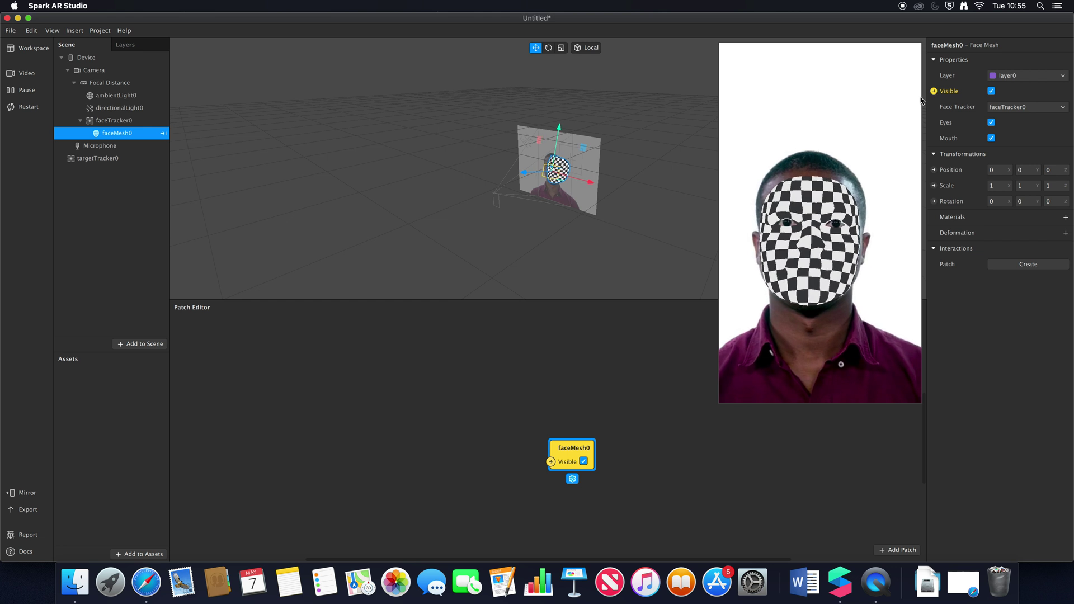
click(573, 480)
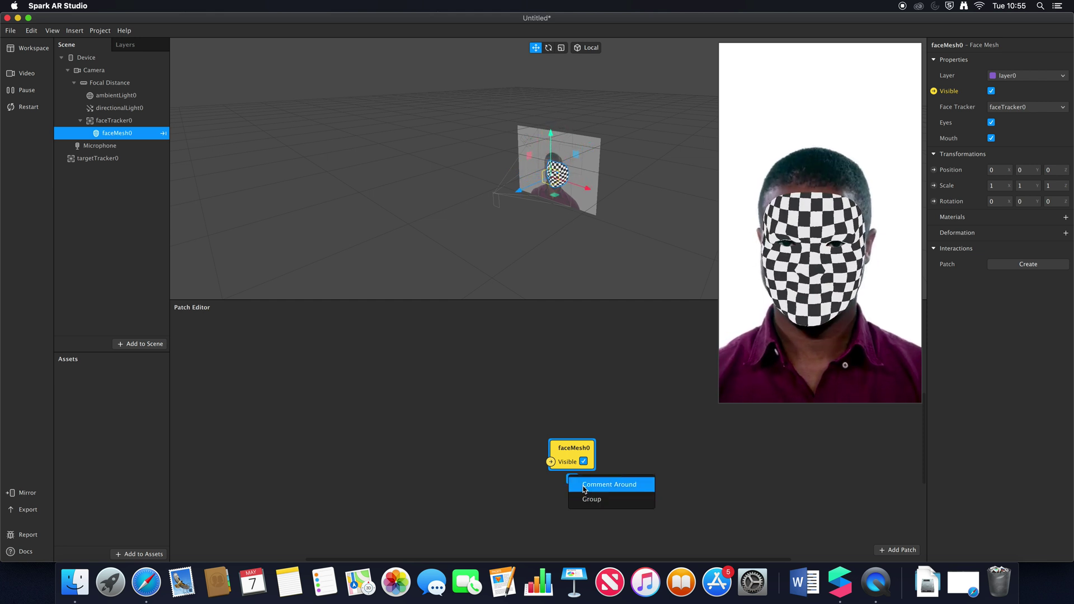
click(541, 483)
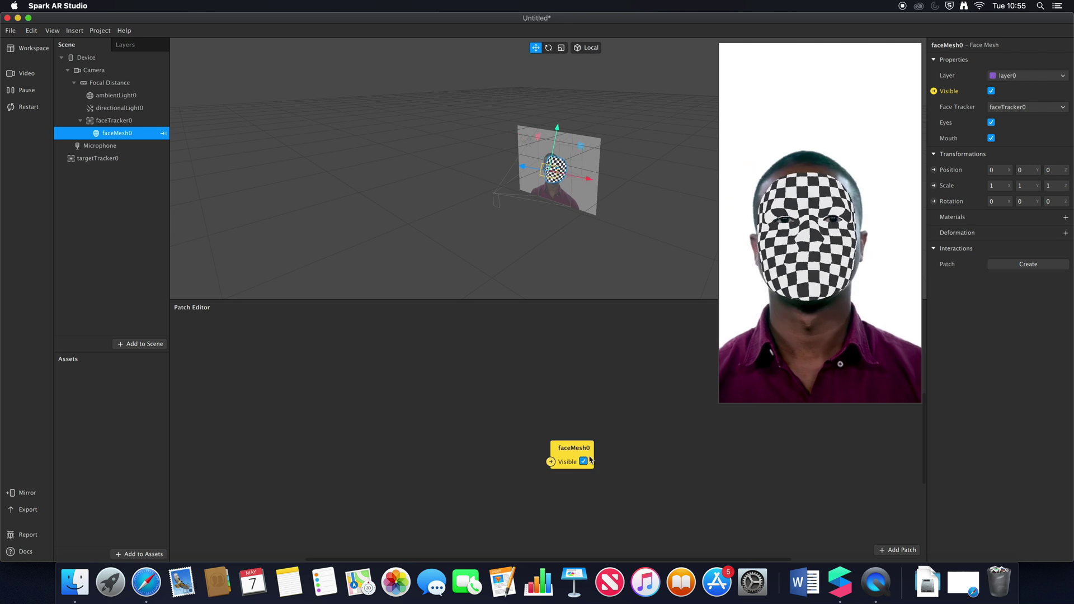
double_click(316, 428)
text(scree)
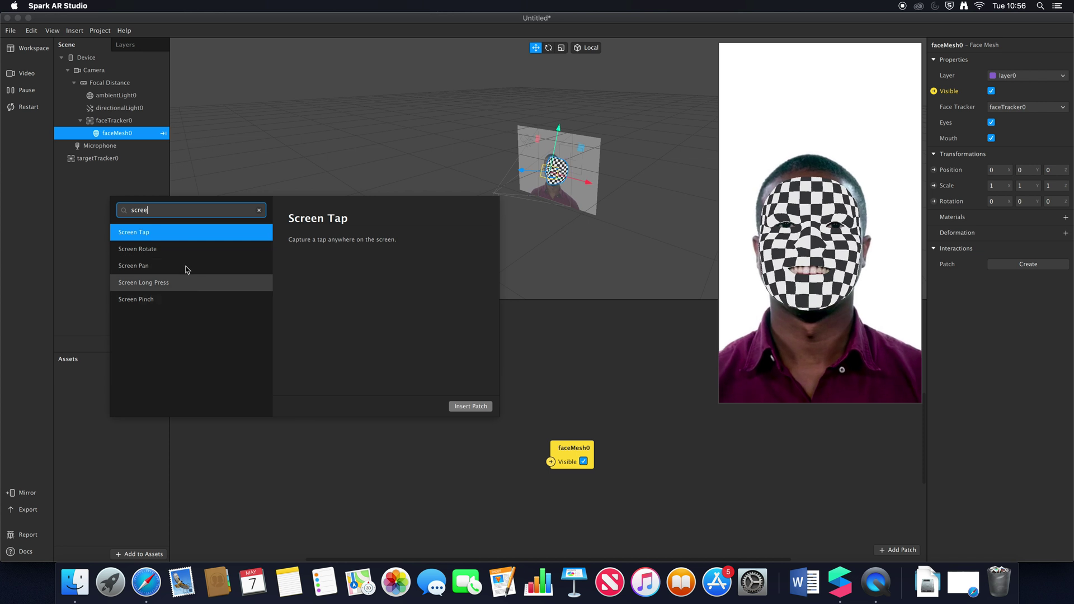
click(196, 234)
click(471, 406)
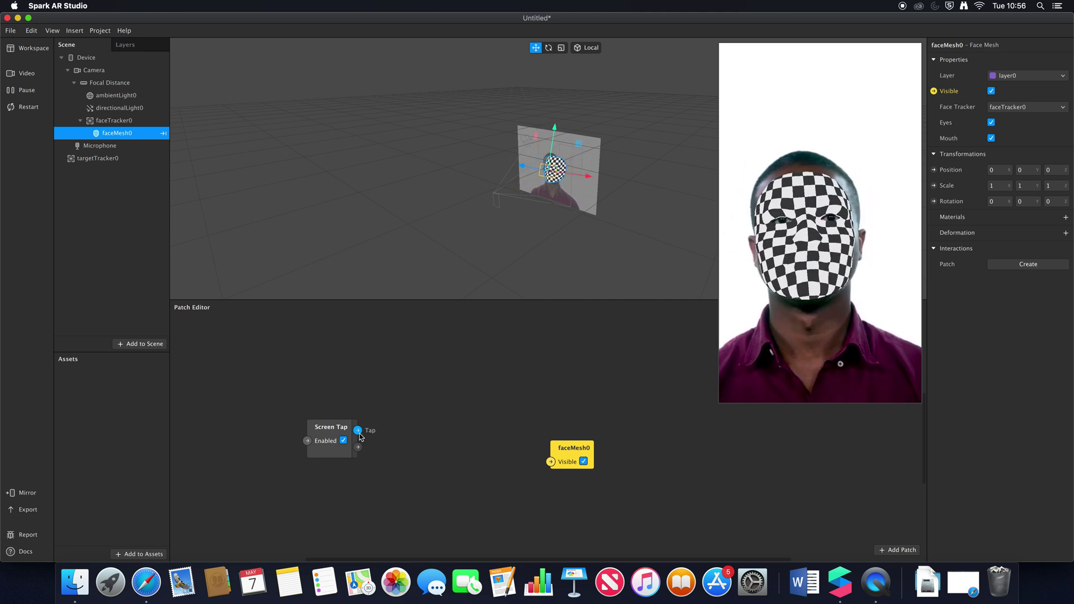
drag(358, 431, 551, 461)
drag(423, 431, 450, 434)
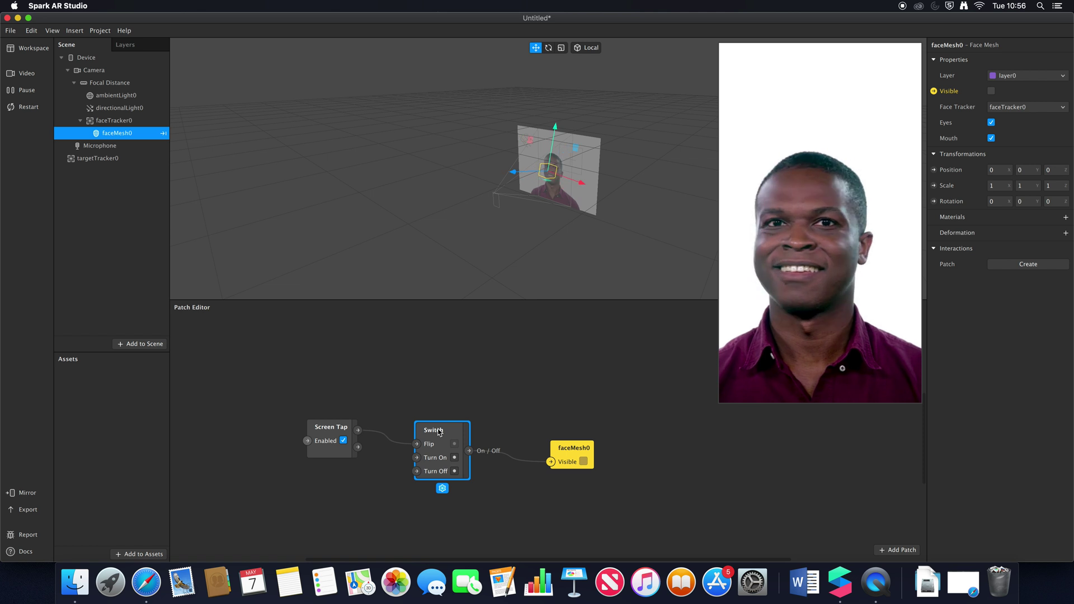
Turn on simulated touches and tap the preview repeatedly until the checker face mesh shows again
mouse_move(917, 55)
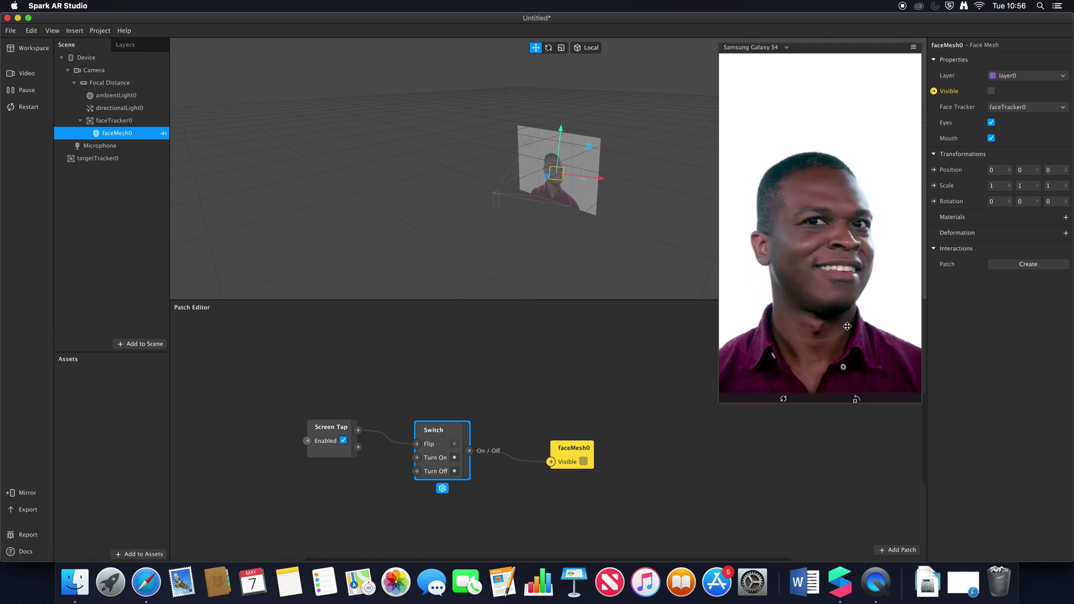
click(913, 50)
click(946, 84)
click(803, 165)
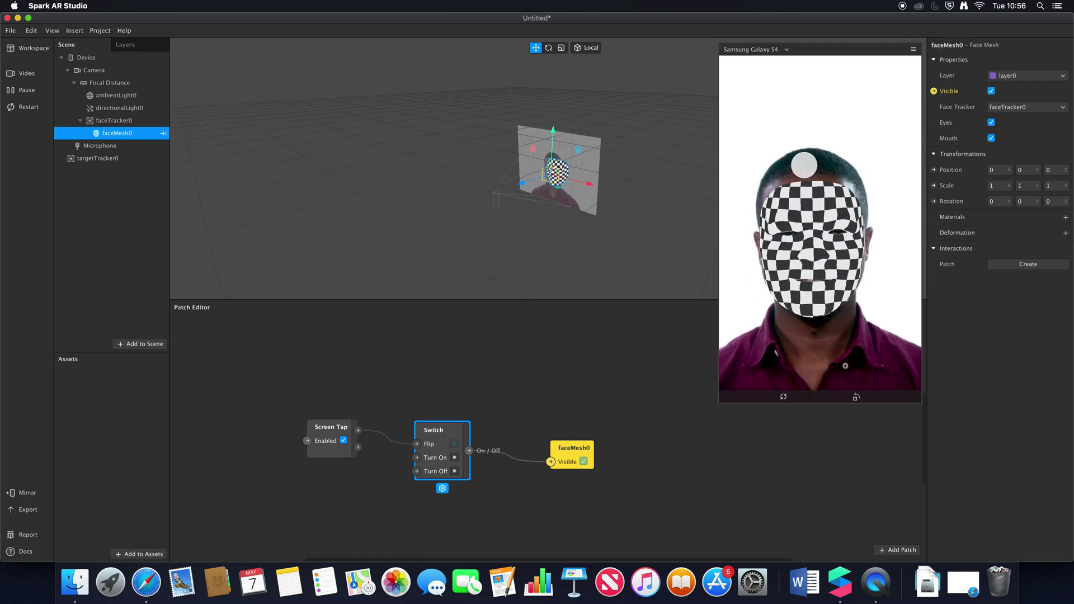
click(803, 164)
click(805, 162)
click(806, 157)
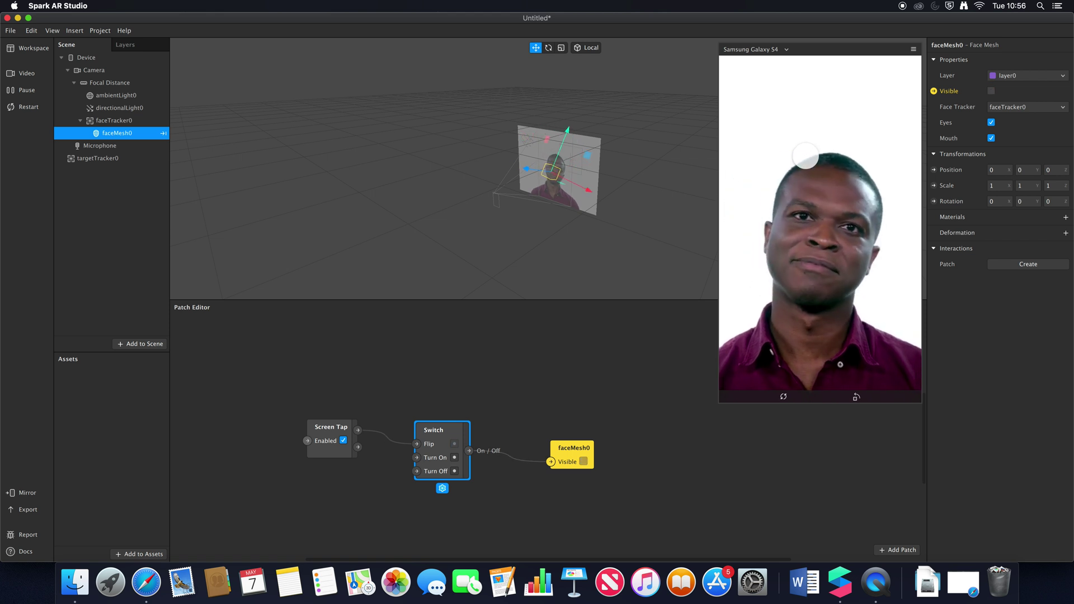
click(805, 157)
click(805, 157)
click(806, 157)
click(805, 157)
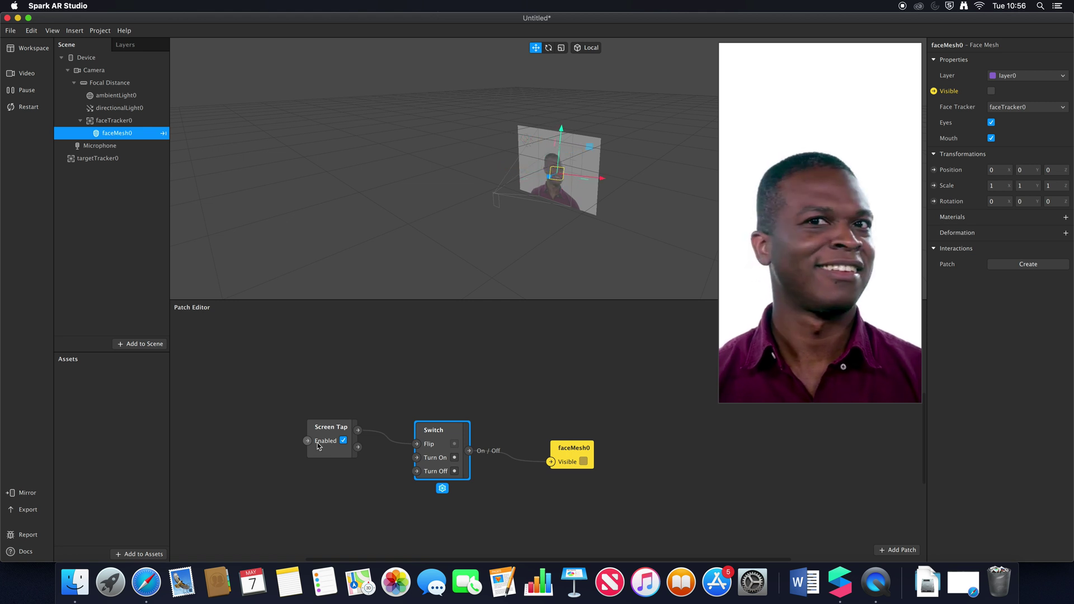
click(798, 325)
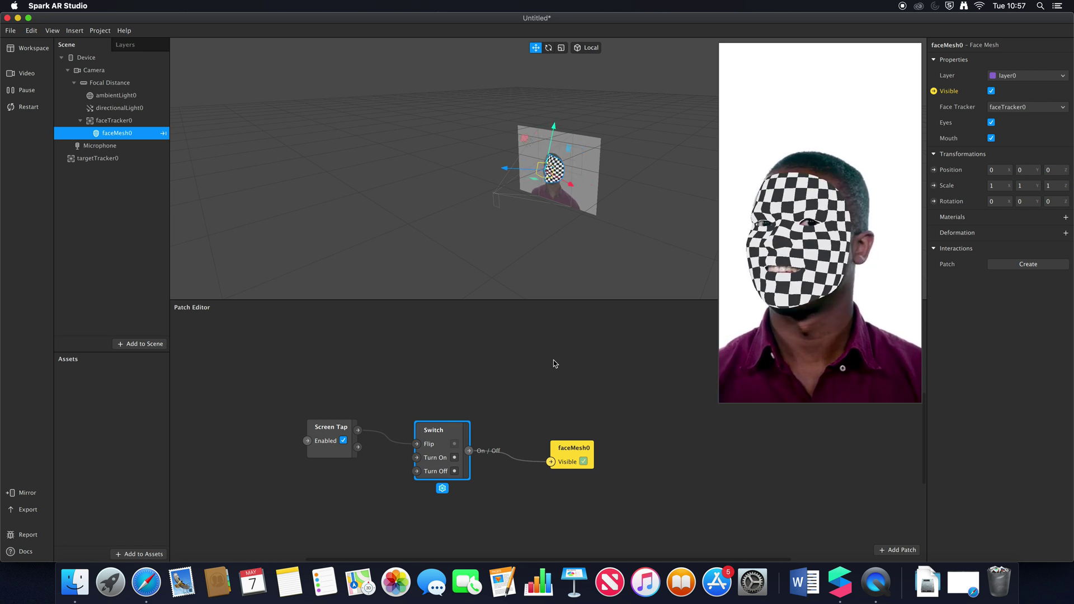
click(553, 362)
click(893, 550)
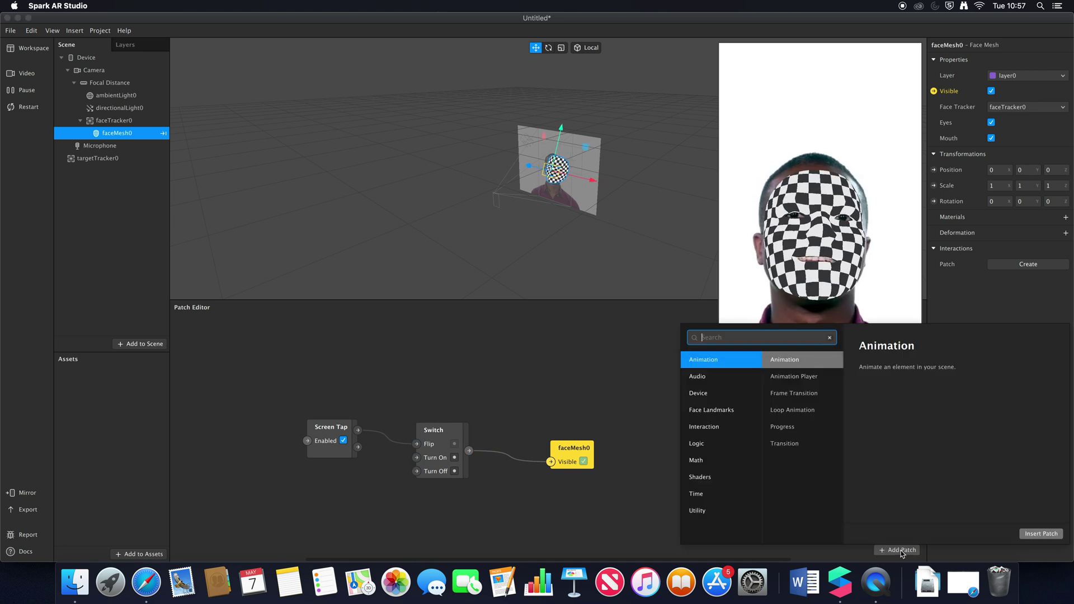
click(658, 460)
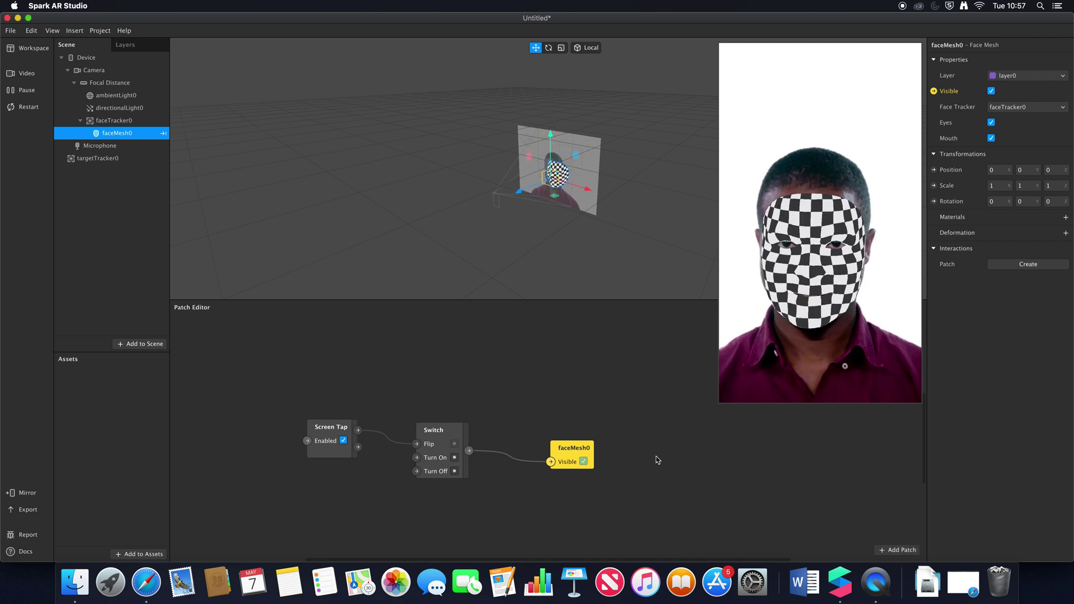